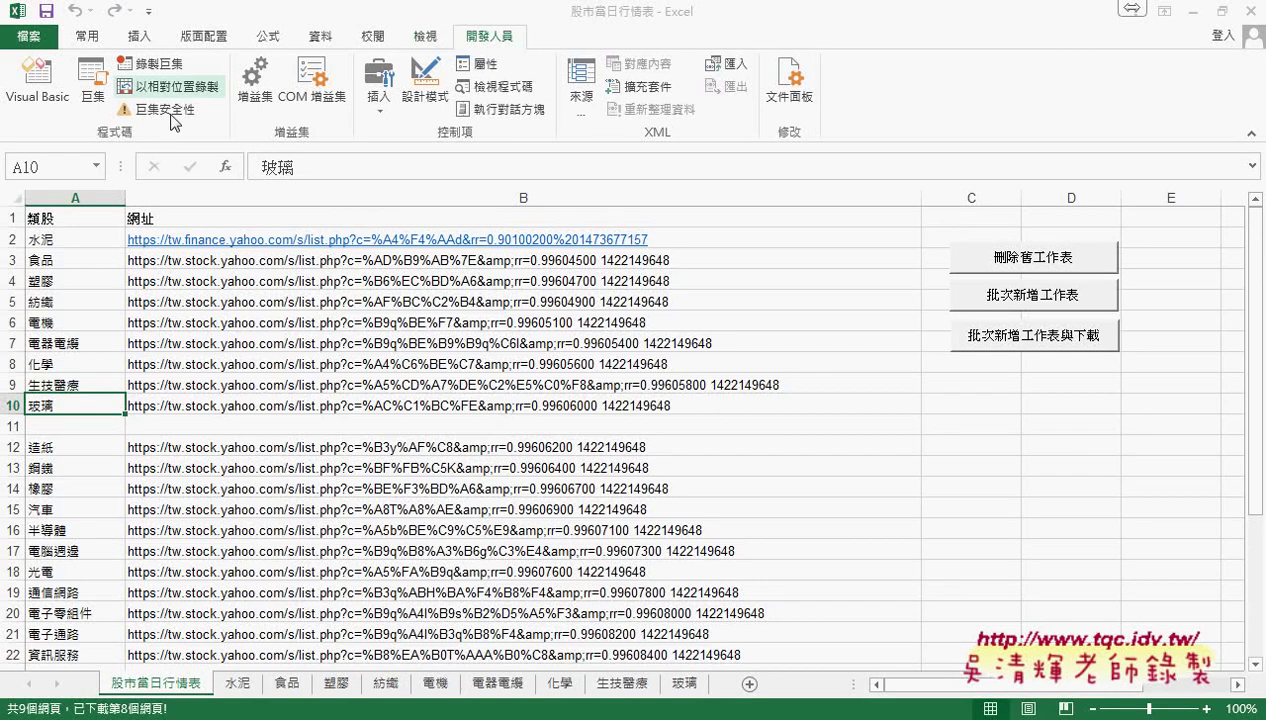
Open the VBA editor, widen the Project pane and preview the home form's design.
click(45, 105)
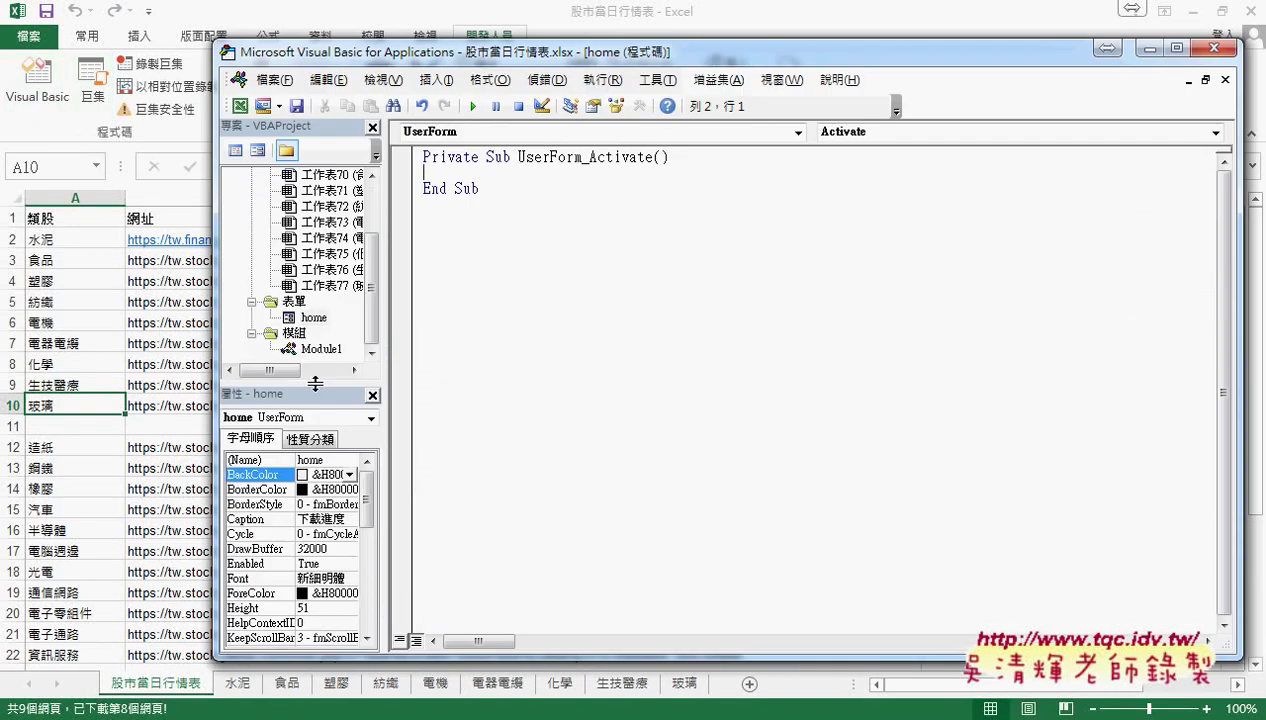
drag(385, 320, 530, 322)
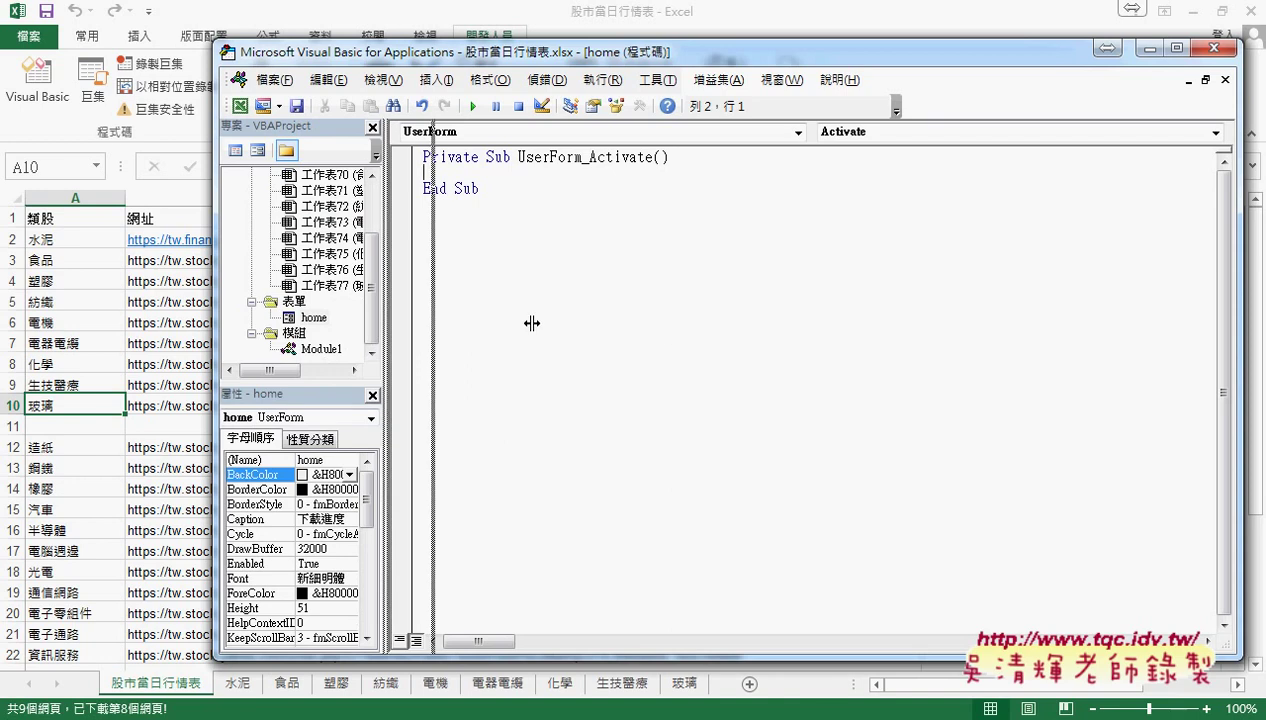
scroll(512, 333, up, 3)
scroll(512, 280, down, 1)
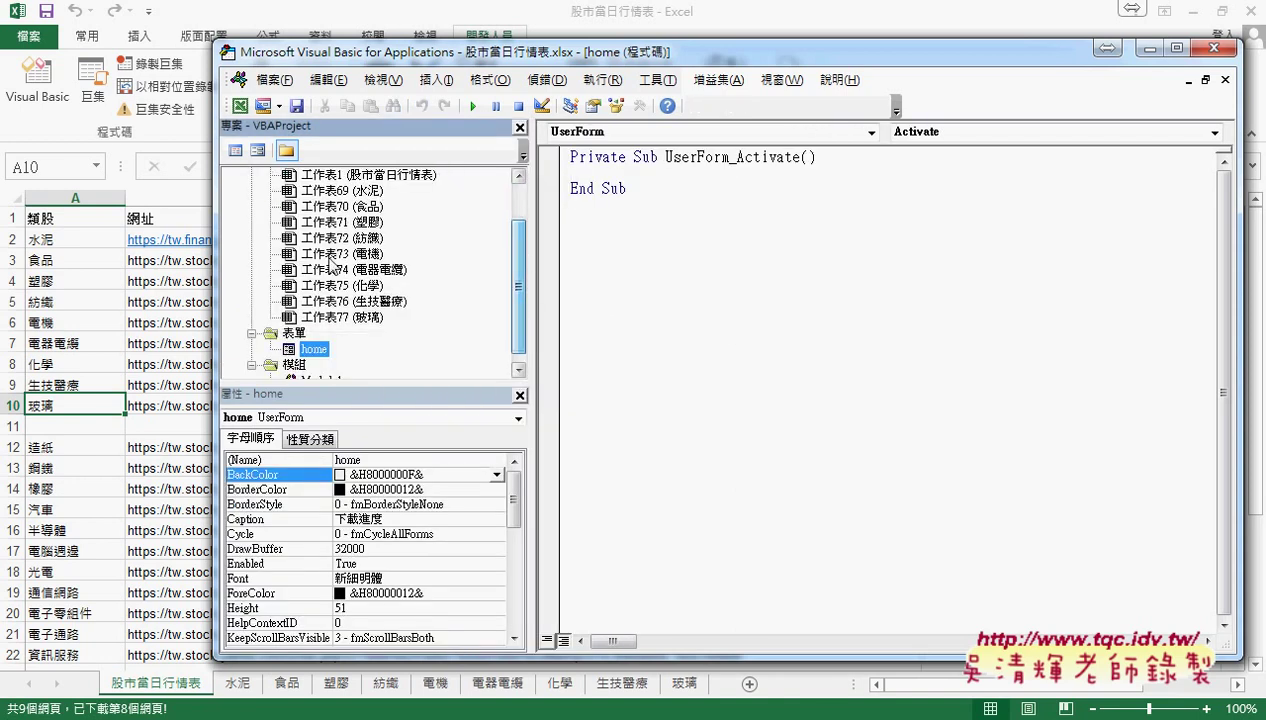
right_click(318, 254)
mouse_move(484, 340)
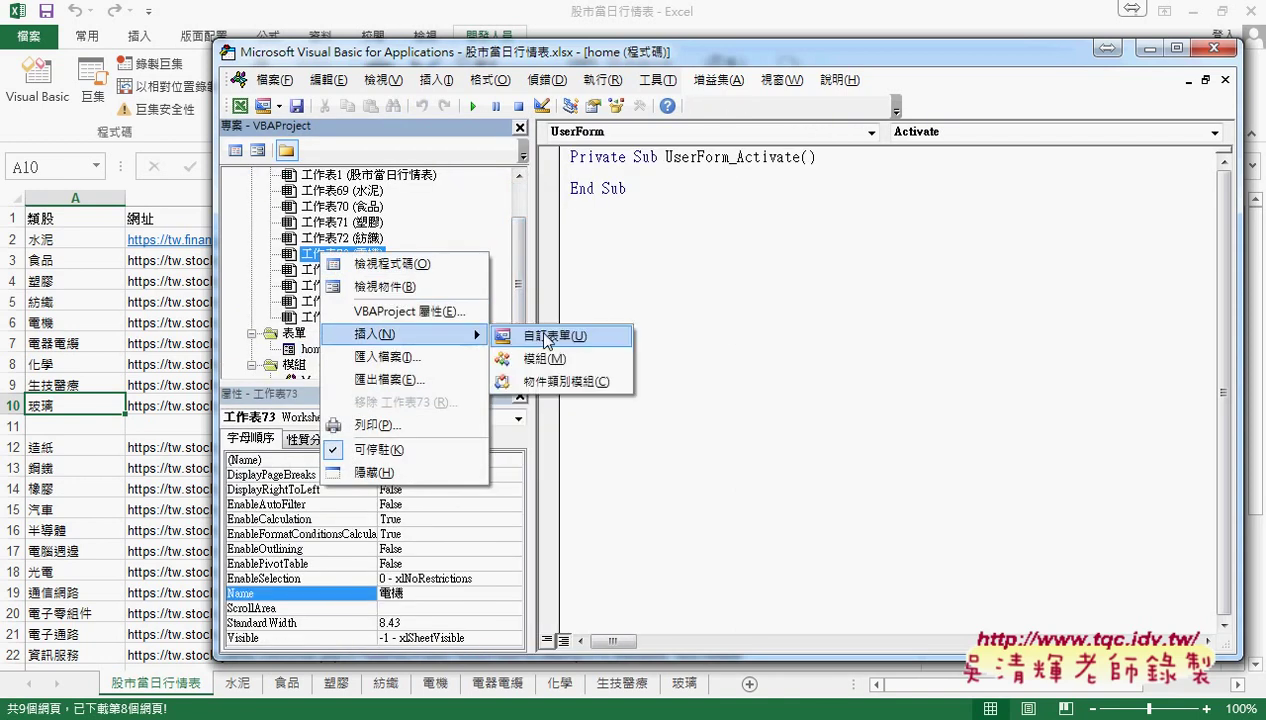
click(305, 350)
double_click(305, 350)
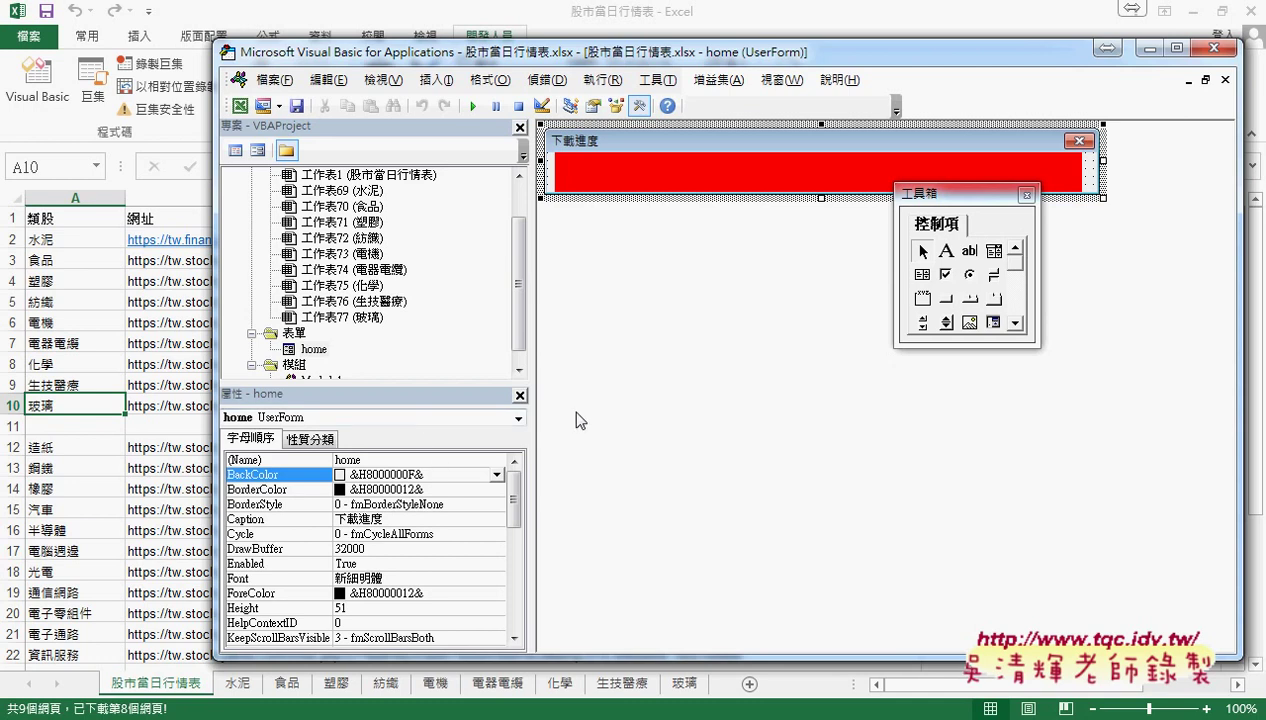
click(795, 21)
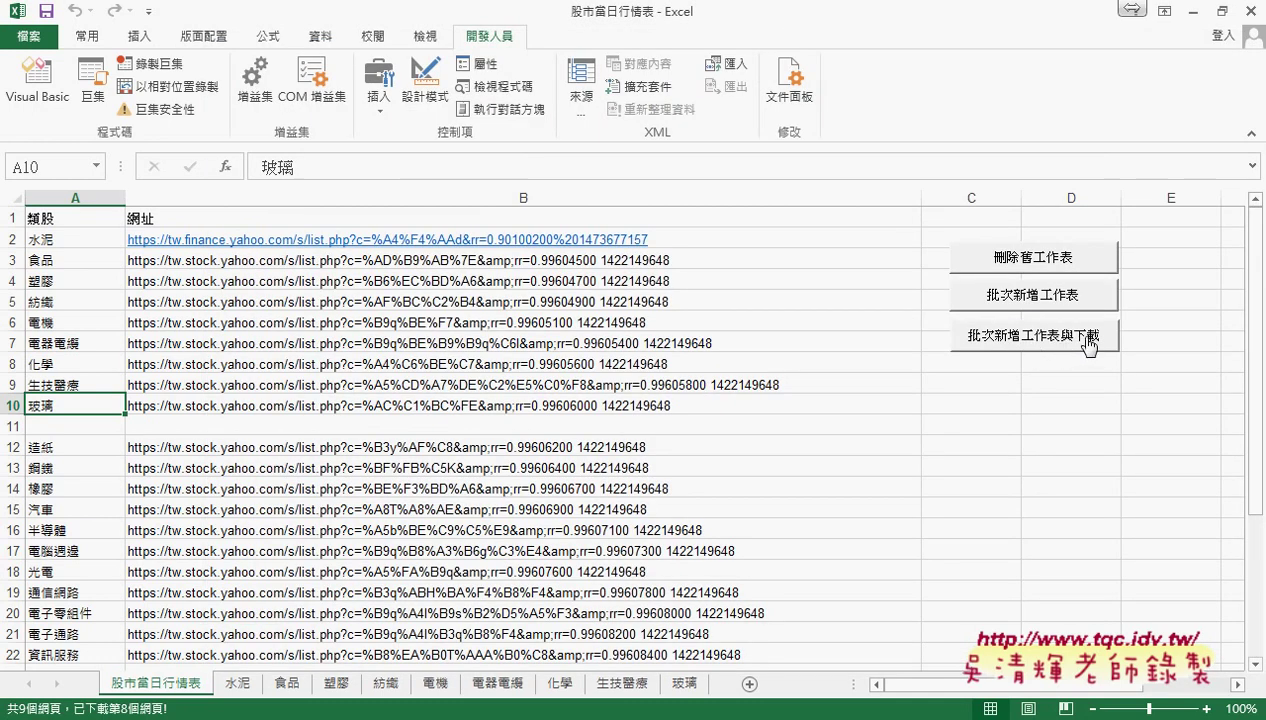
Review the 批次新增工作表與下載 button's macro loop in Module1, then open the home form design.
right_click(1088, 340)
click(1148, 495)
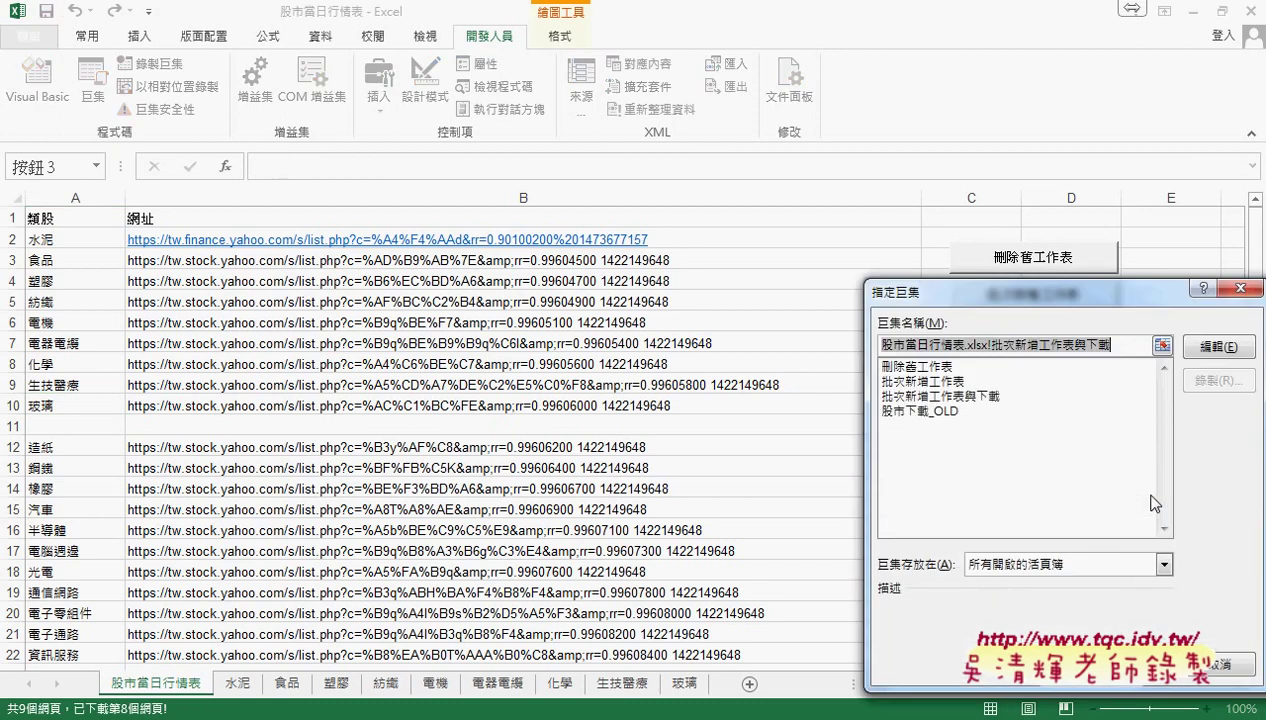
click(1212, 348)
click(322, 365)
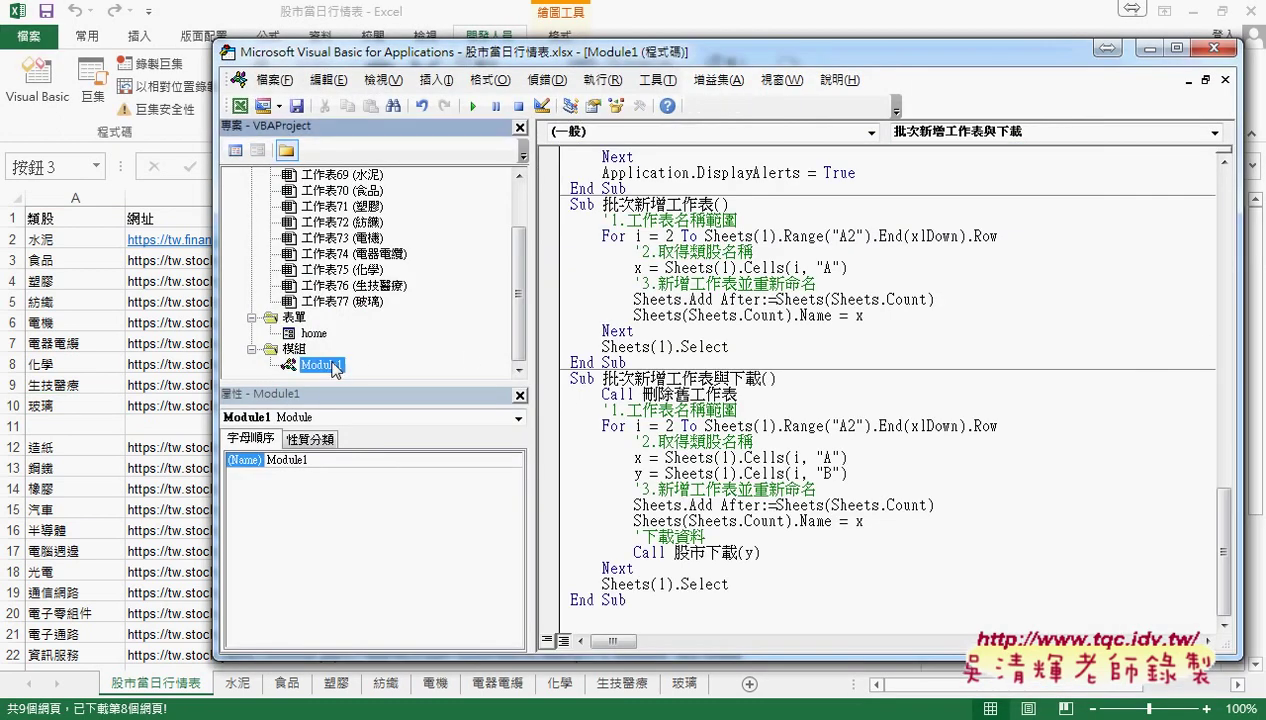
mouse_move(636, 600)
mouse_down()
mouse_move(576, 434)
mouse_move(575, 379)
mouse_up()
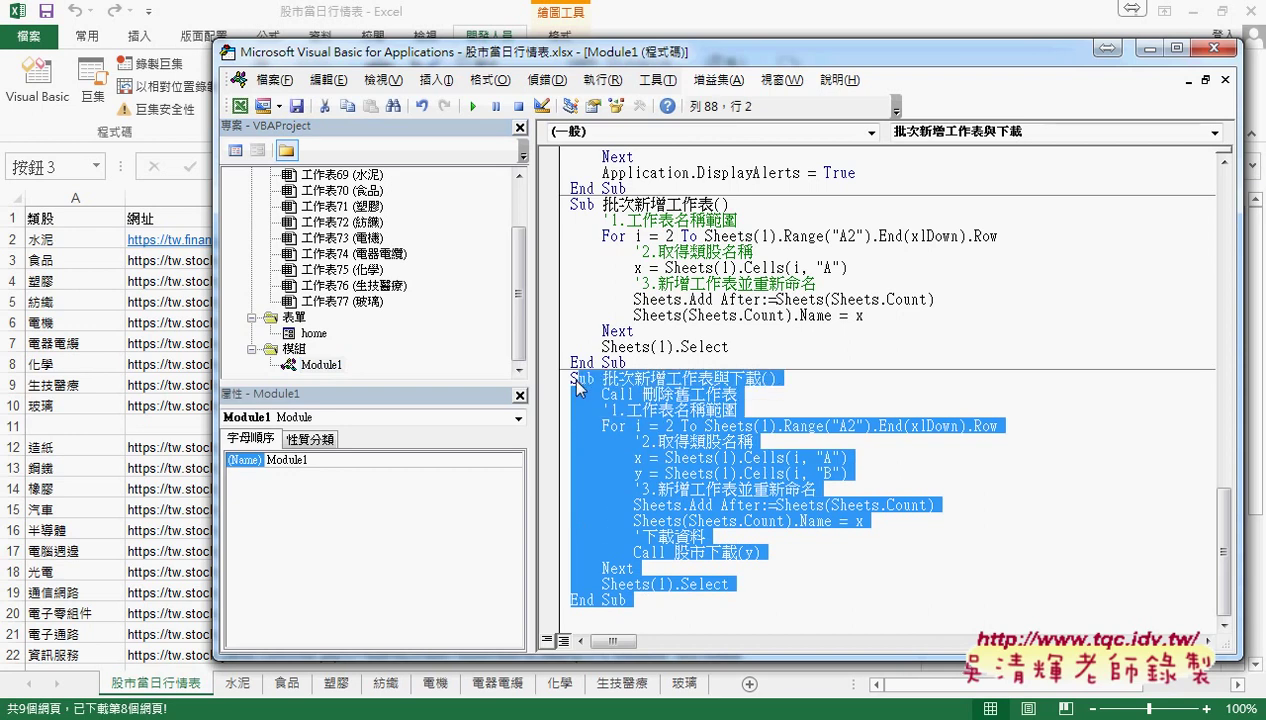
click(570, 377)
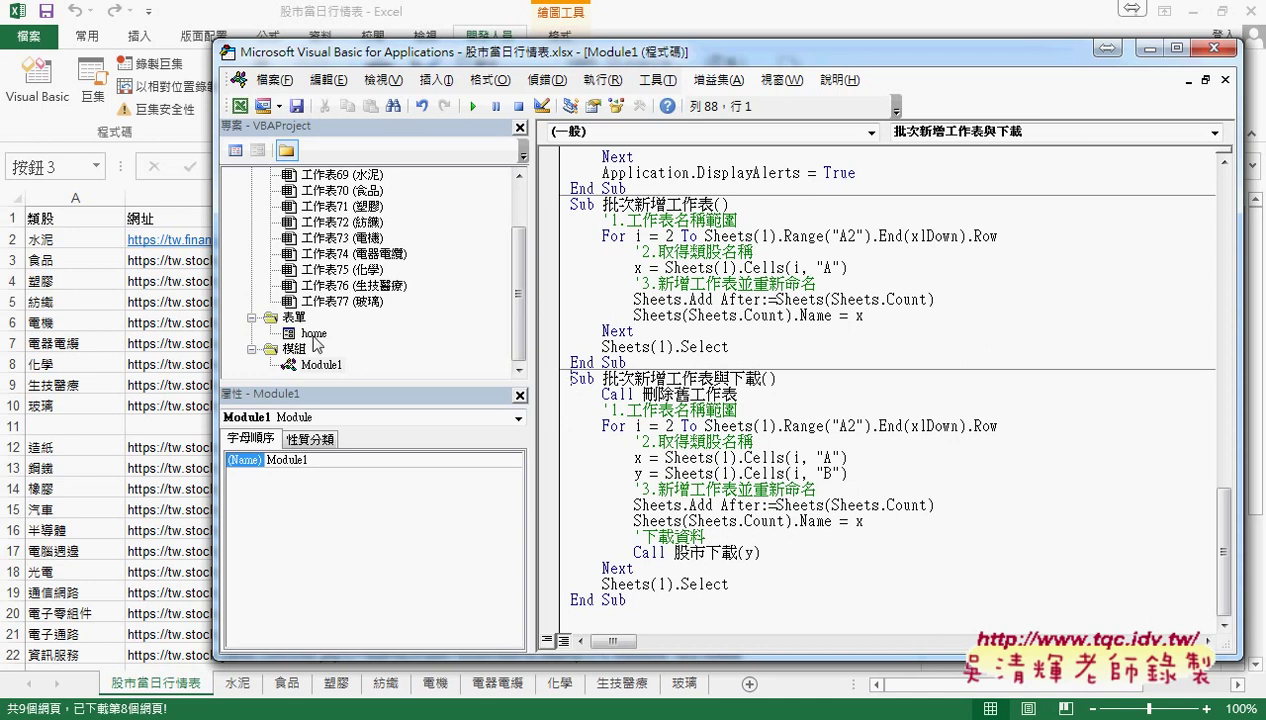
double_click(314, 333)
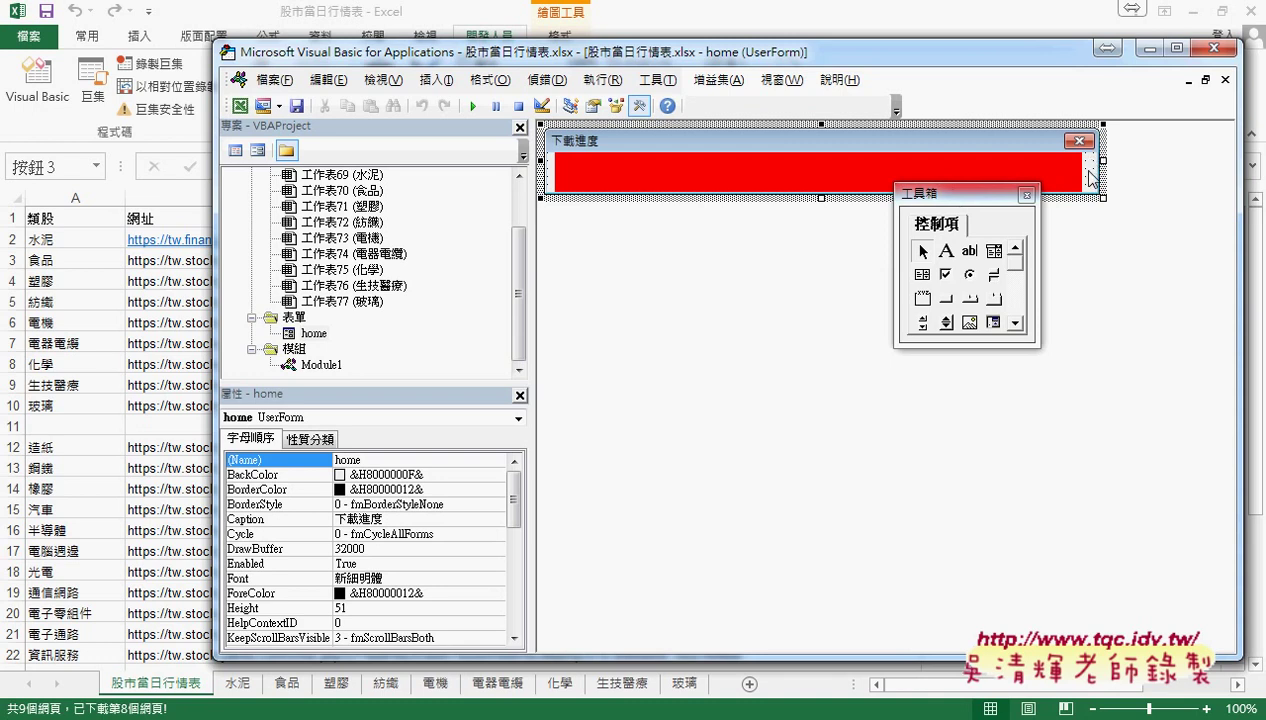
Widen the home form a few pixels and open its code at the empty UserForm_Activate procedure.
mouse_move(1090, 176)
mouse_down()
mouse_move(1110, 176)
mouse_move(1097, 163)
mouse_up()
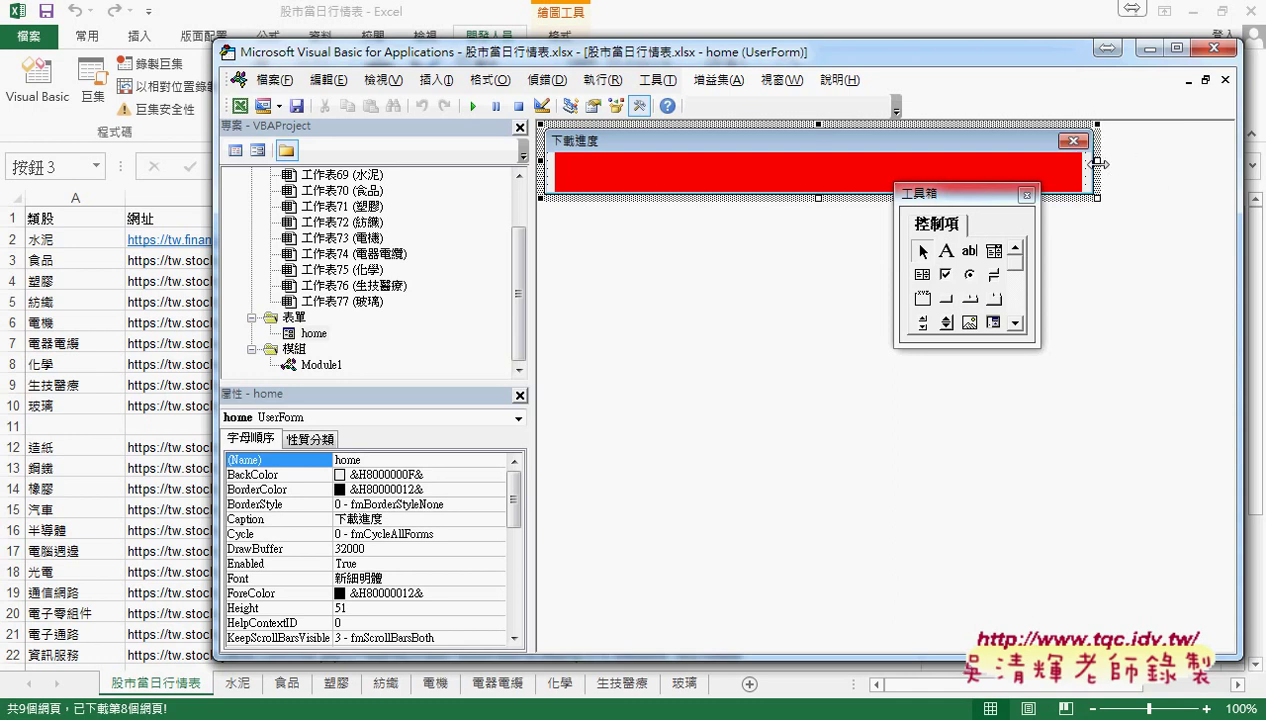
double_click(1091, 177)
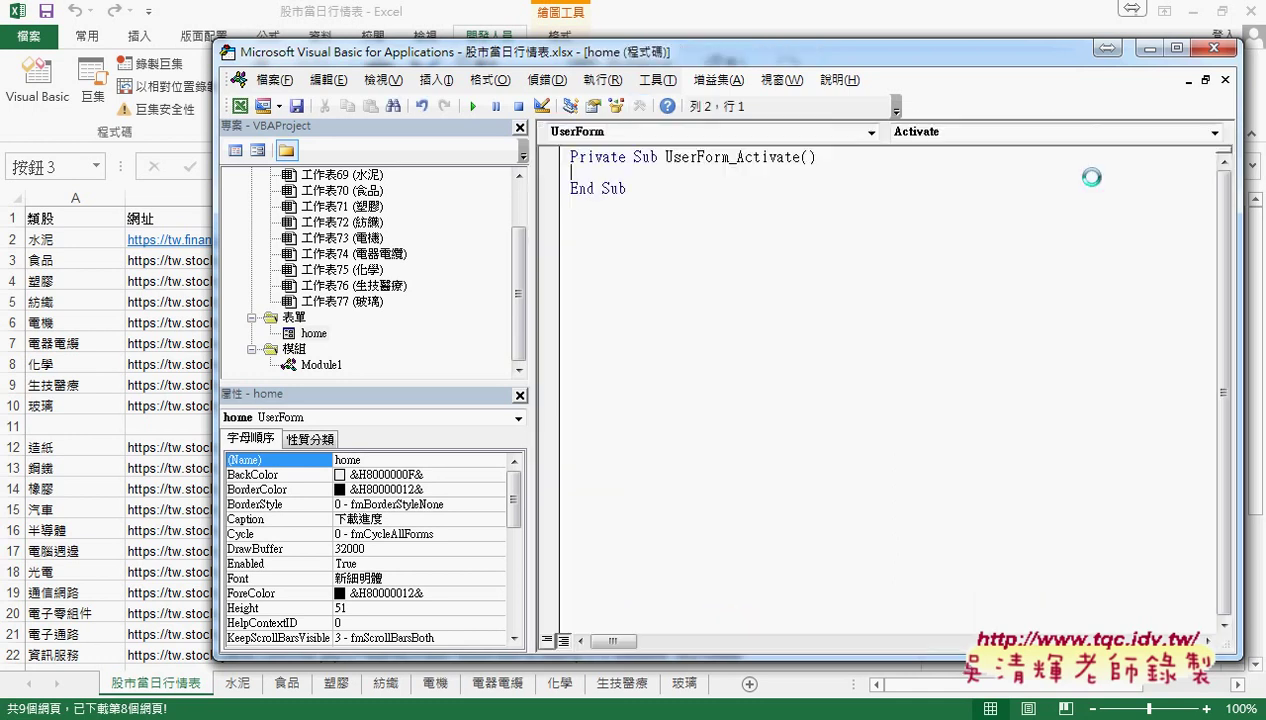
click(924, 135)
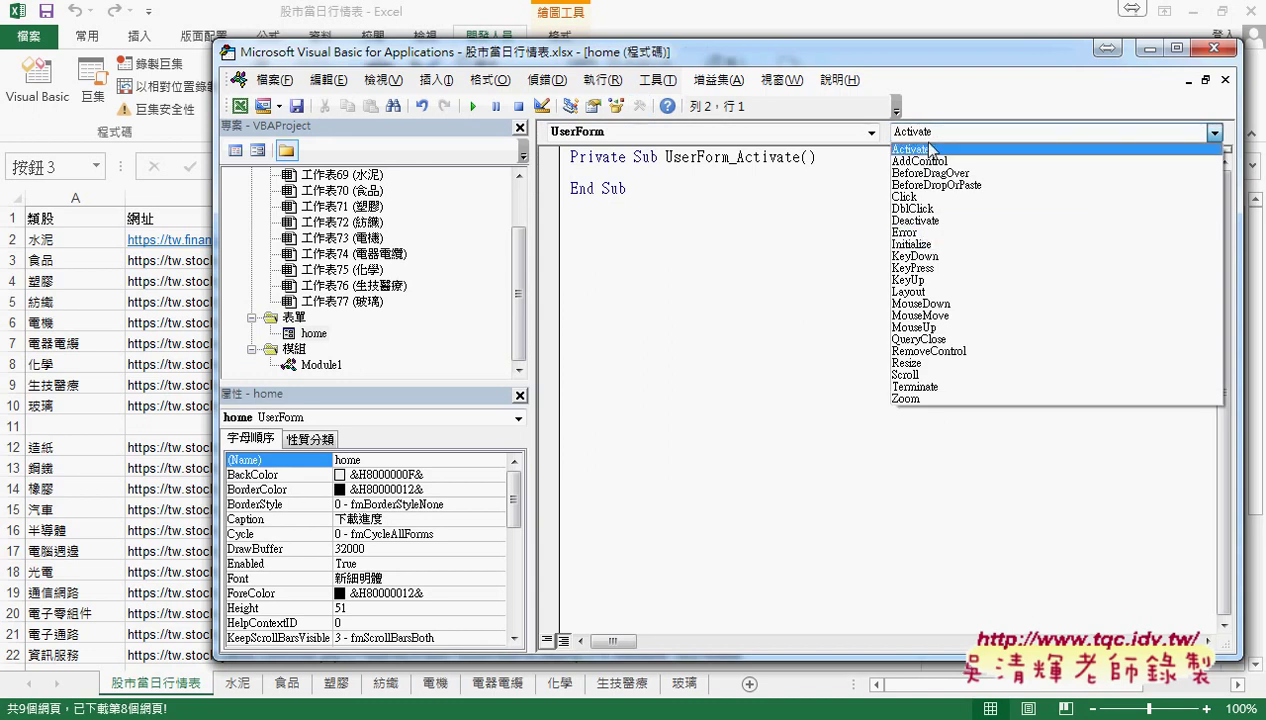
click(720, 170)
key(ctrl+a)
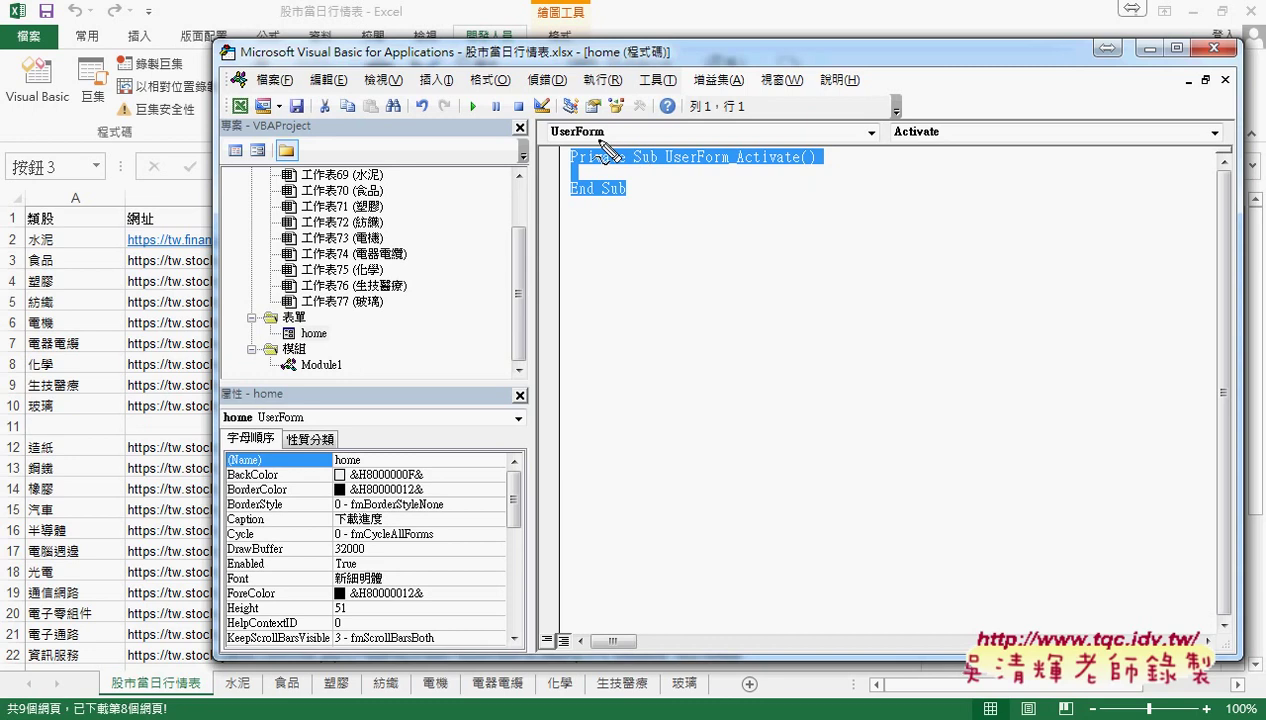
drag(556, 140, 612, 145)
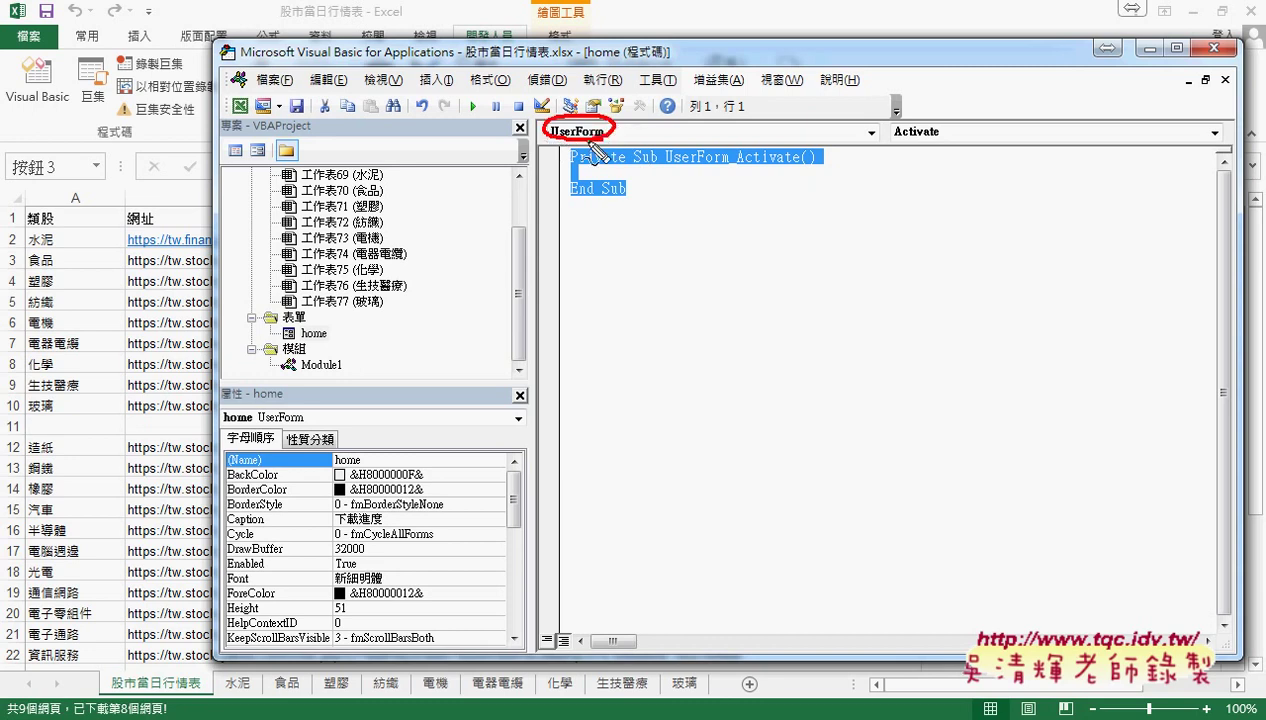
drag(932, 143, 921, 148)
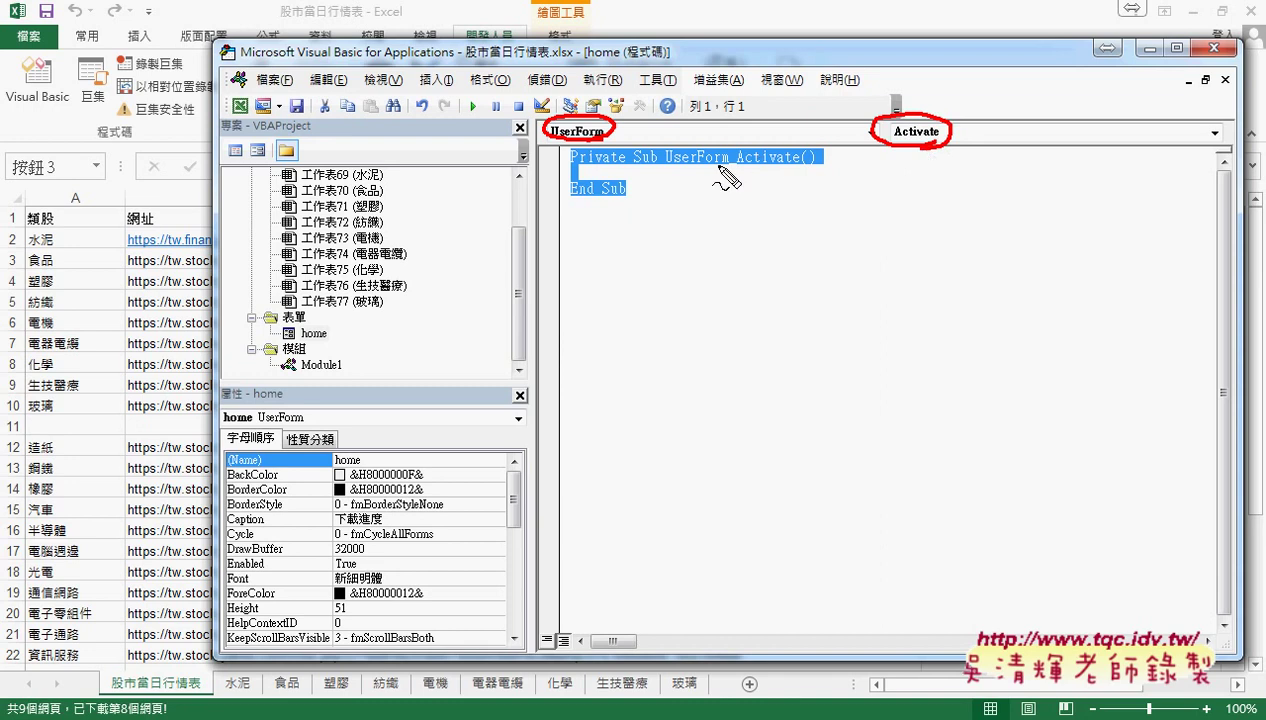
drag(897, 148, 829, 186)
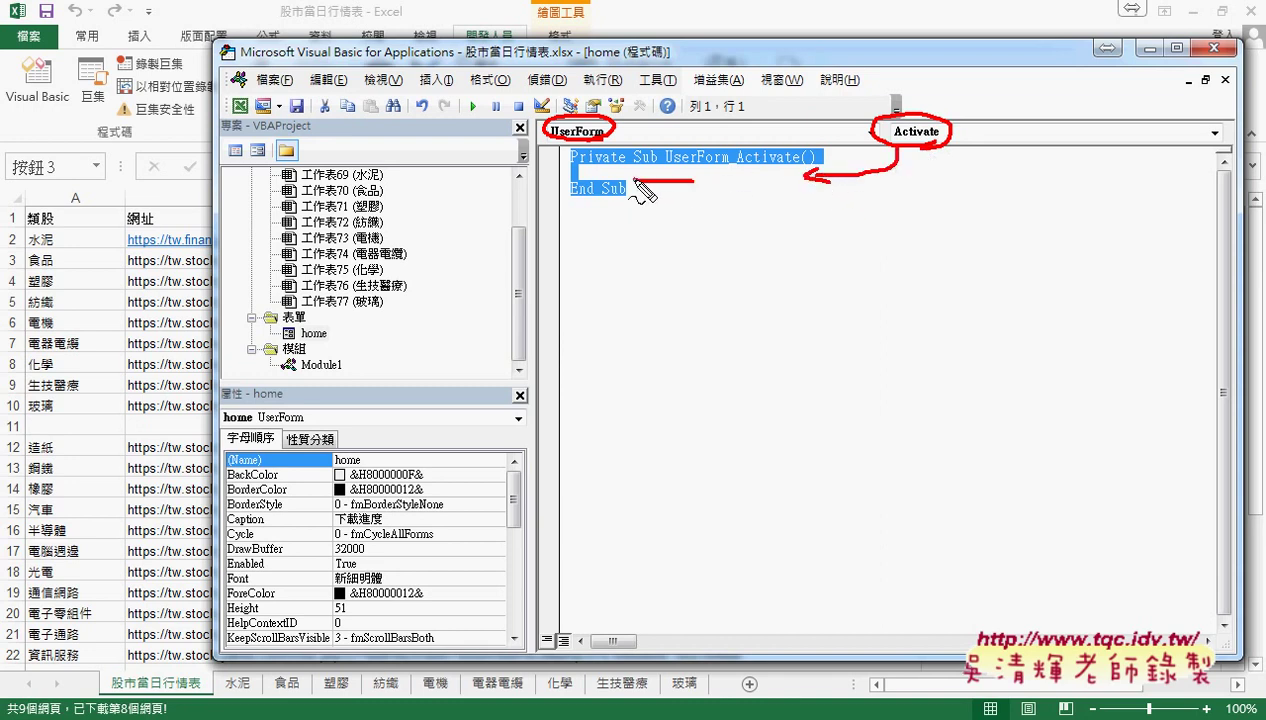
drag(640, 170, 700, 170)
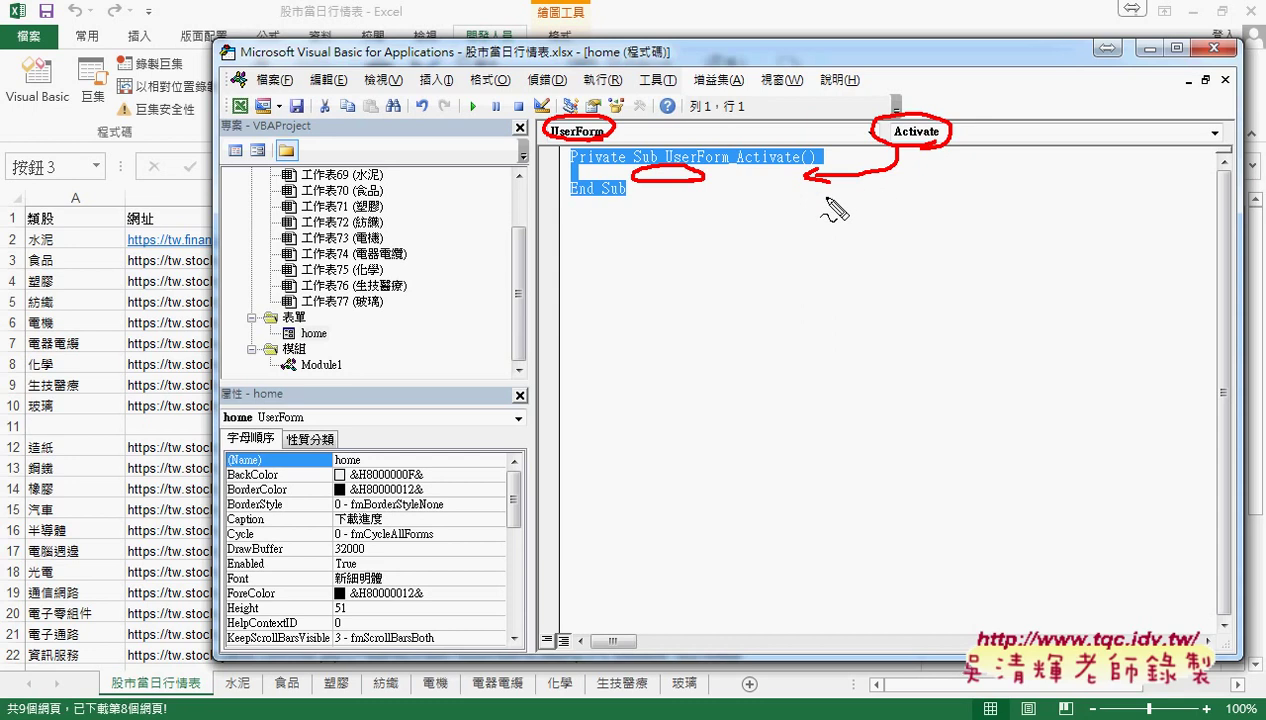
Copy the whole 批次新增工作表與下載 procedure from Module1.
key(Escape)
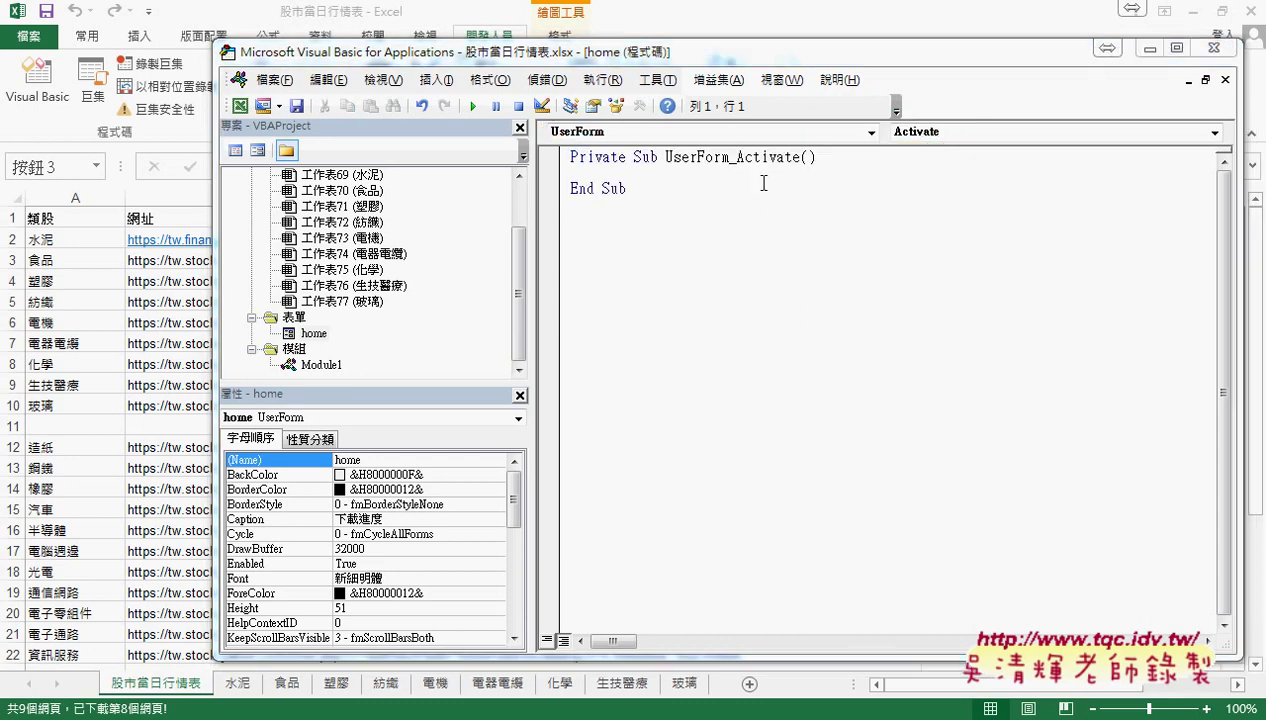
key(ctrl+a)
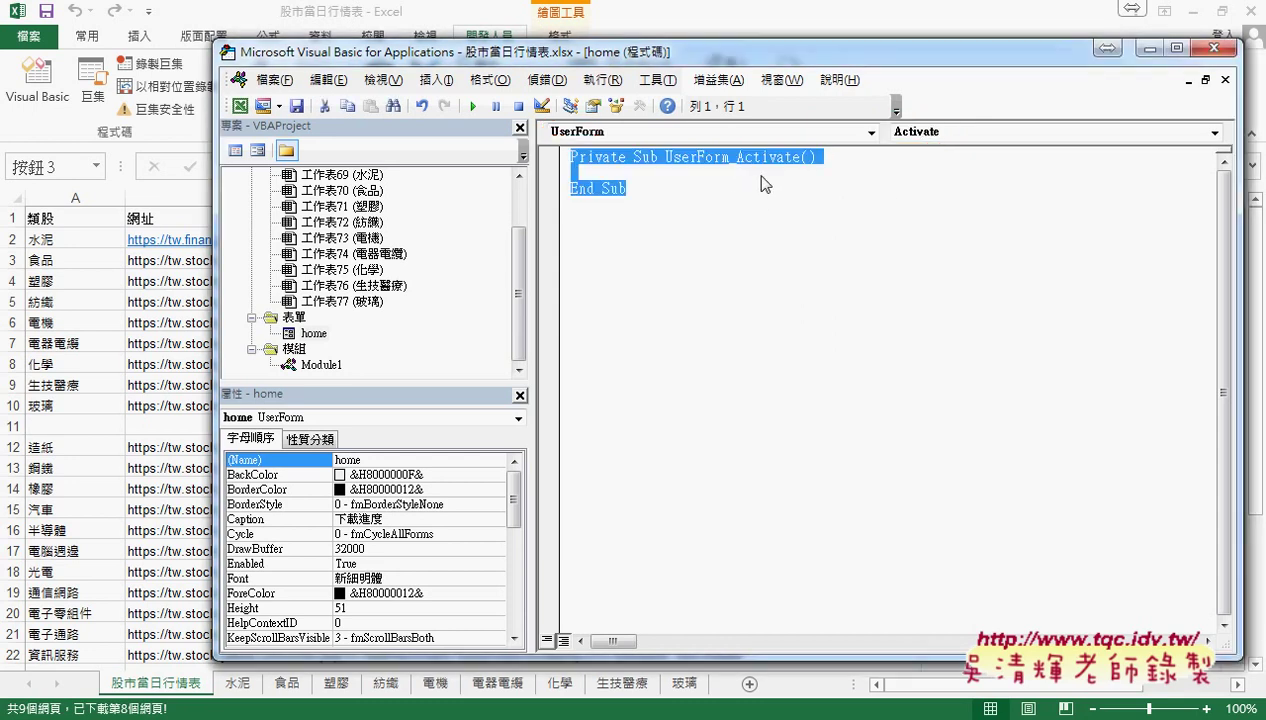
click(744, 175)
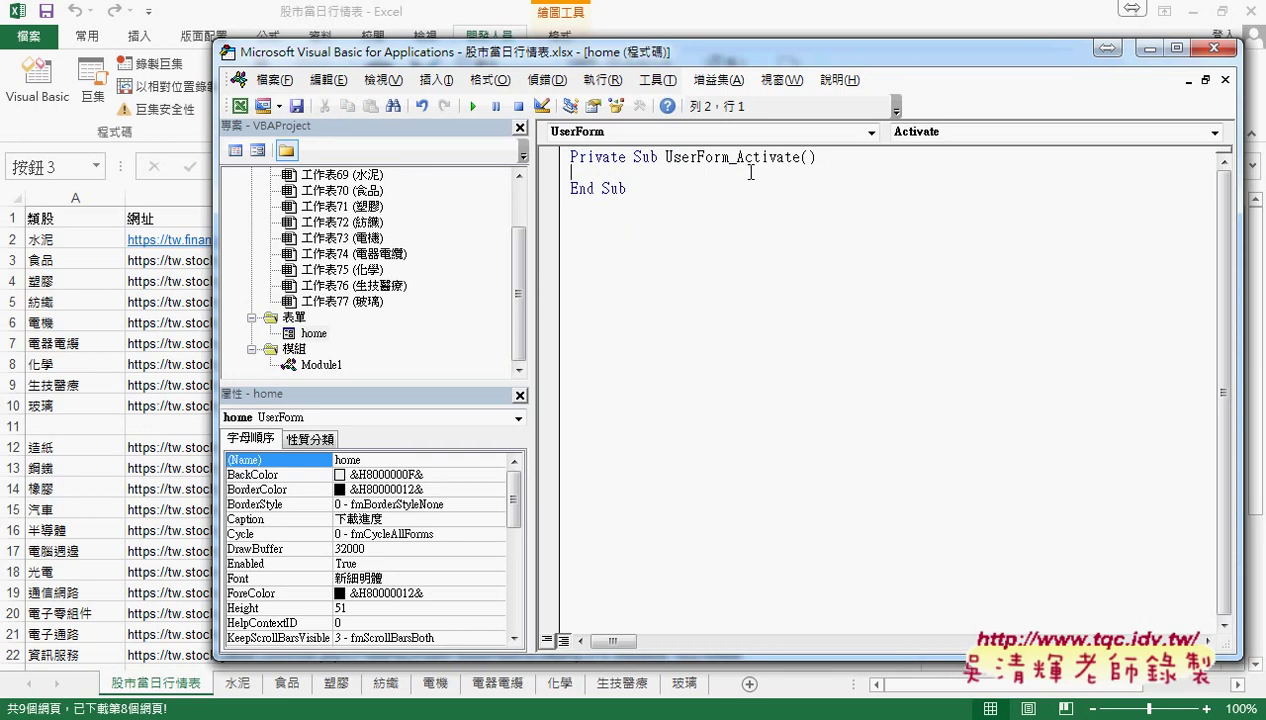
double_click(321, 365)
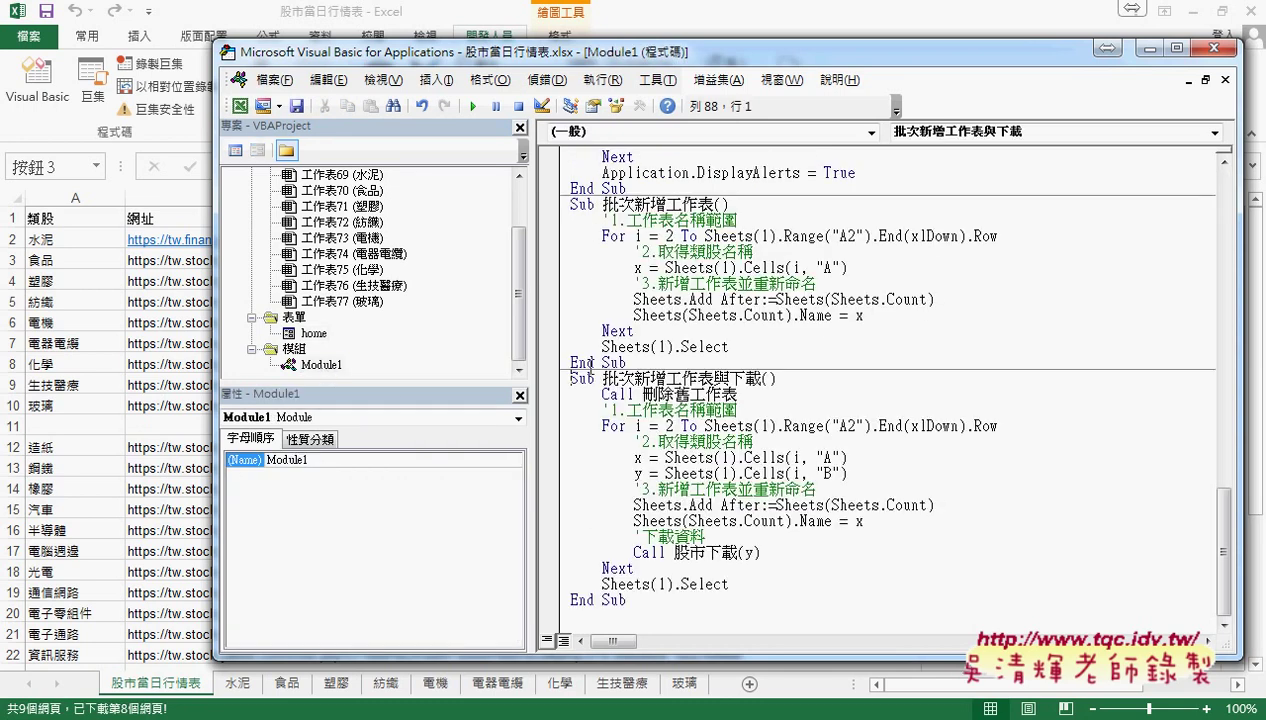
drag(662, 602, 527, 378)
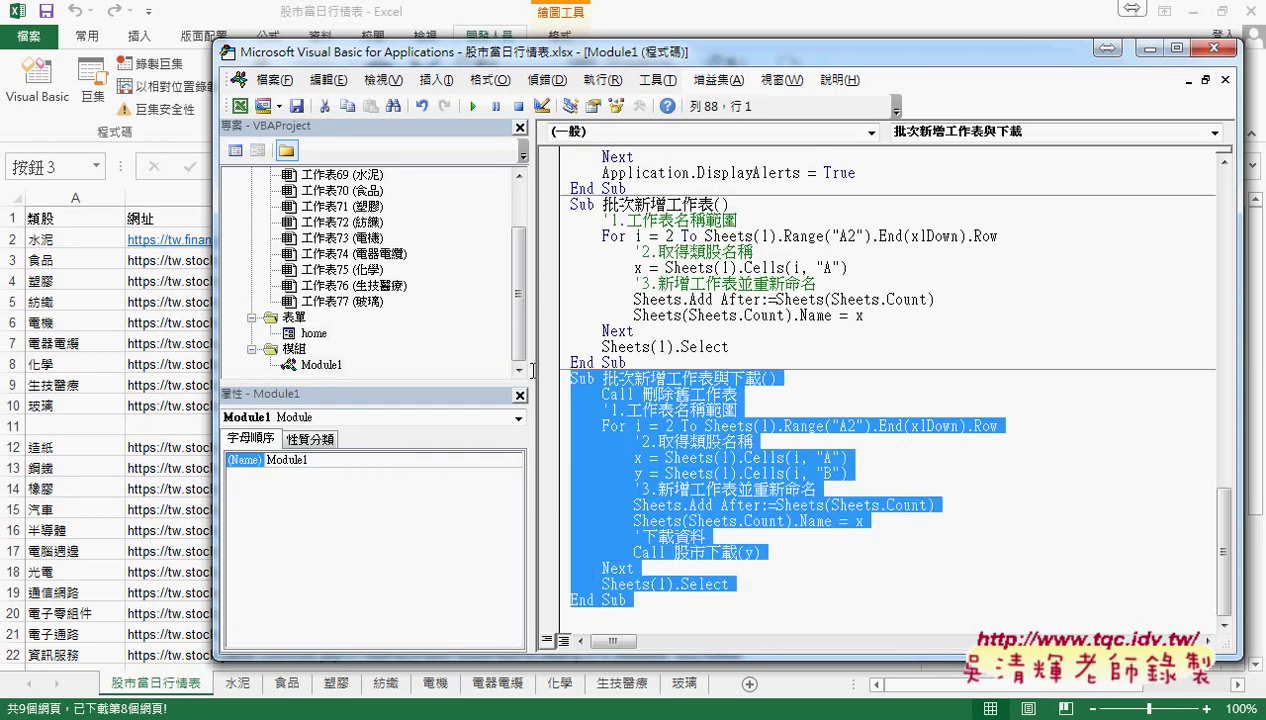
right_click(641, 432)
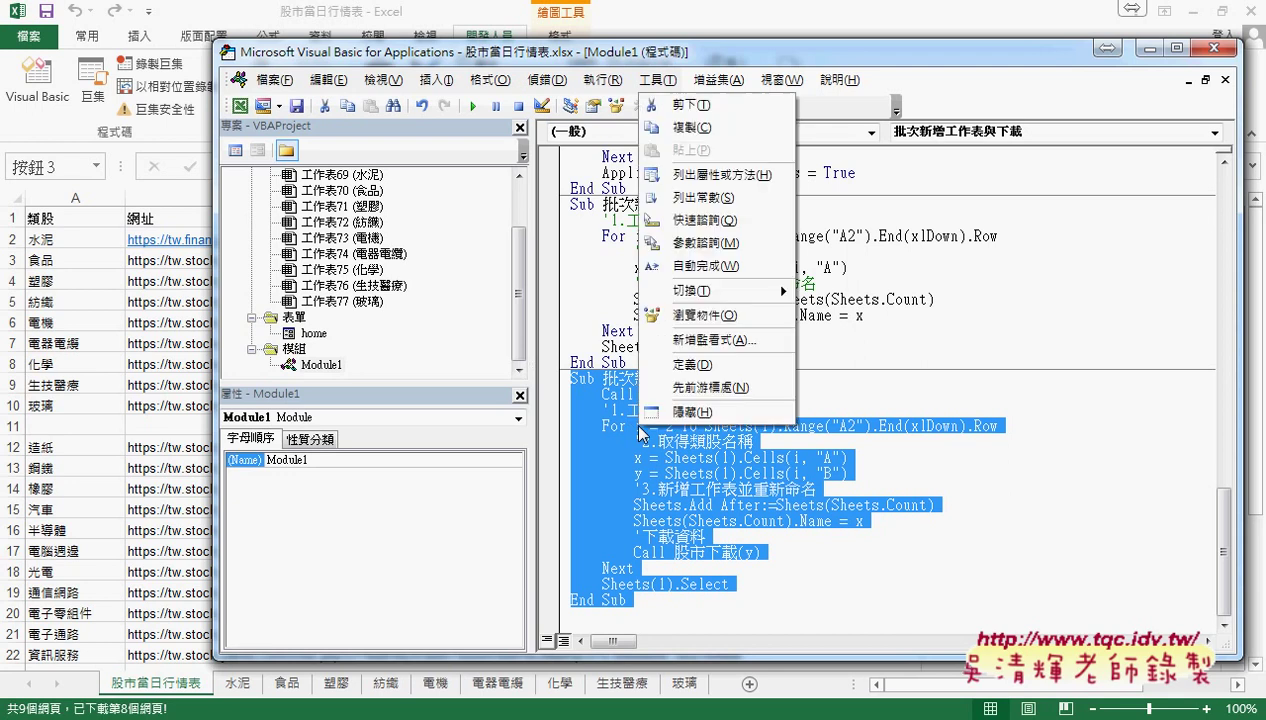
click(706, 127)
Paste the copied procedure inside the home form's UserForm_Activate procedure.
click(318, 338)
double_click(319, 340)
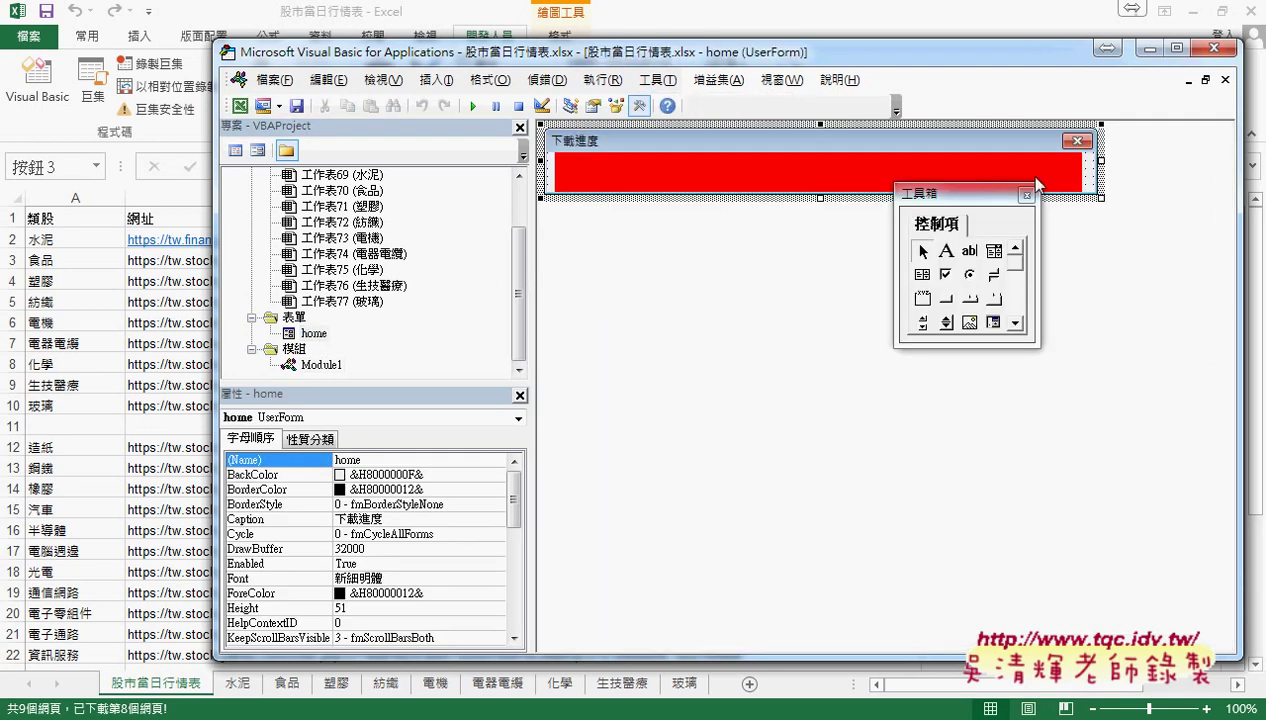
double_click(1085, 172)
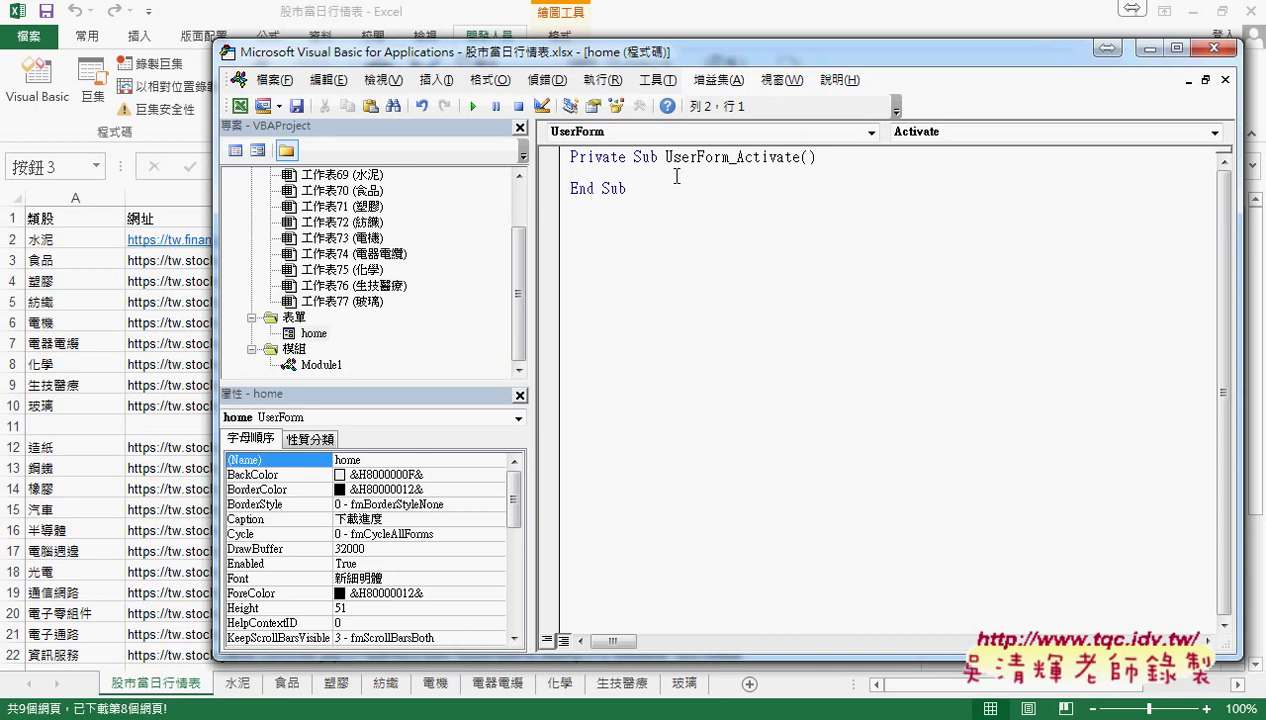
right_click(675, 177)
click(717, 236)
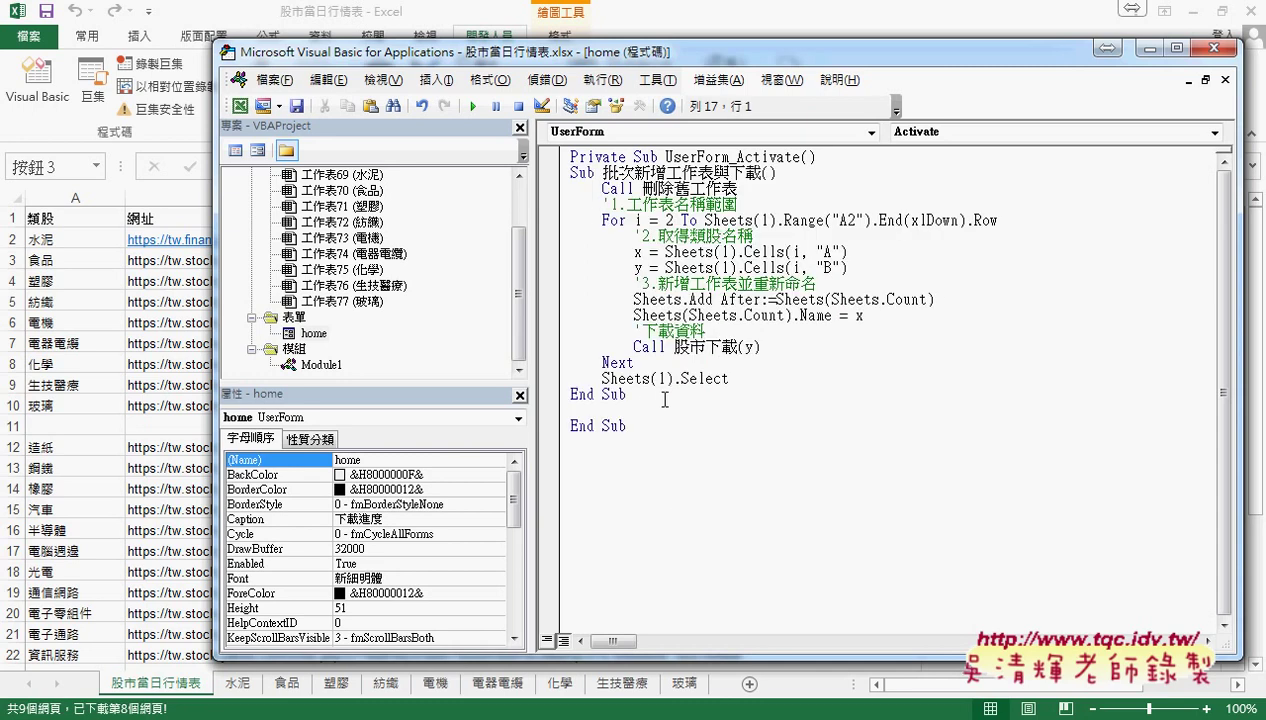
Delete the duplicate End Sub and the old Sub 批次新增工作表與下載() header line.
mouse_move(635, 397)
mouse_down()
mouse_move(597, 400)
mouse_move(571, 426)
mouse_up()
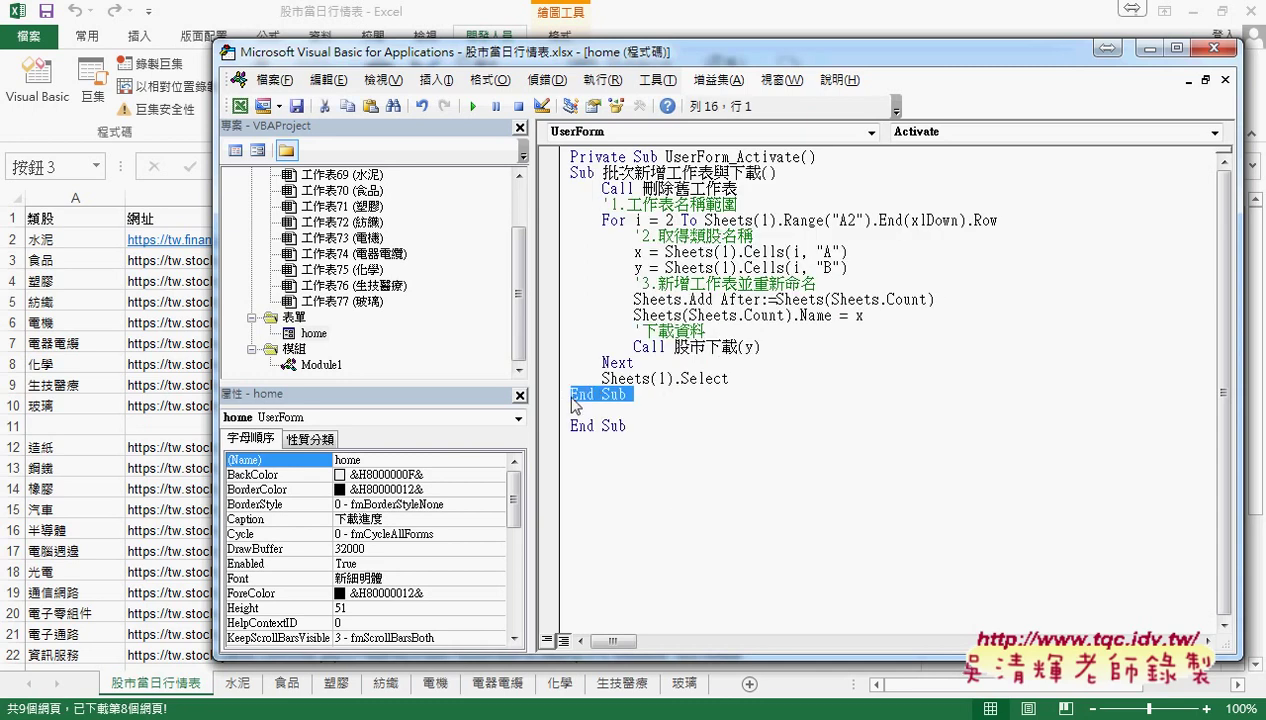
key(Delete)
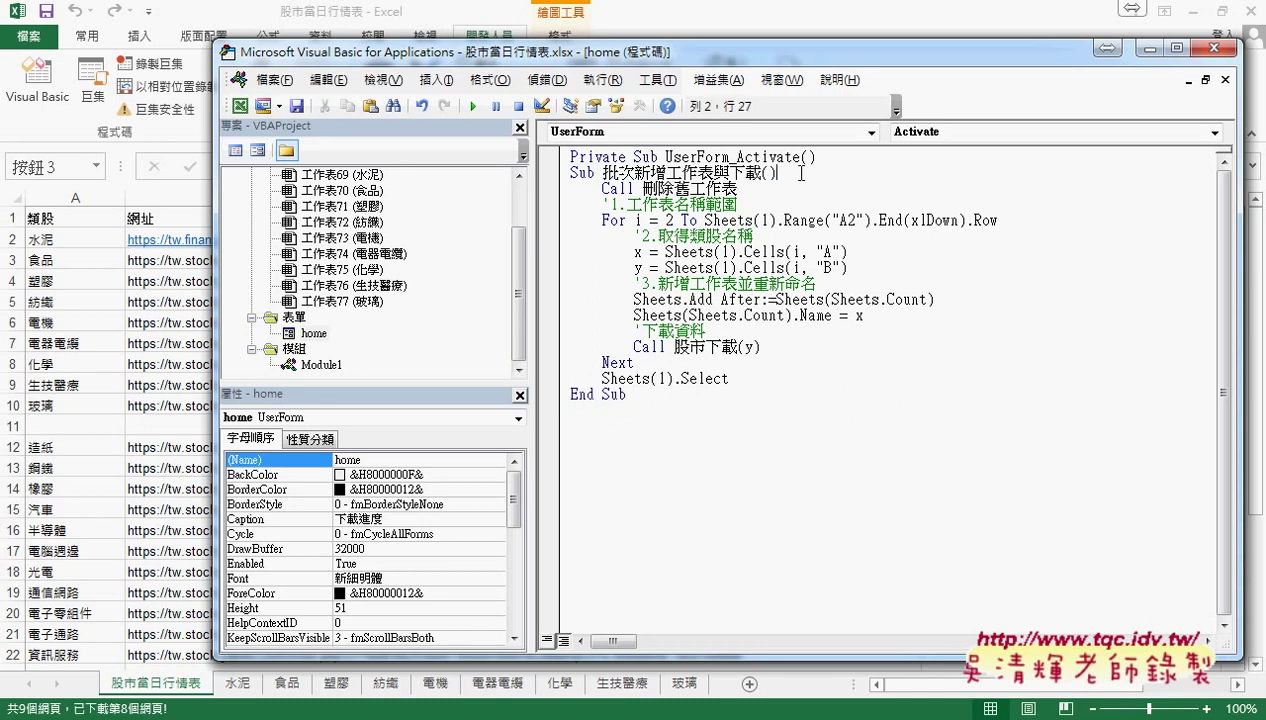
drag(772, 172, 566, 172)
key(Delete)
key(Delete)
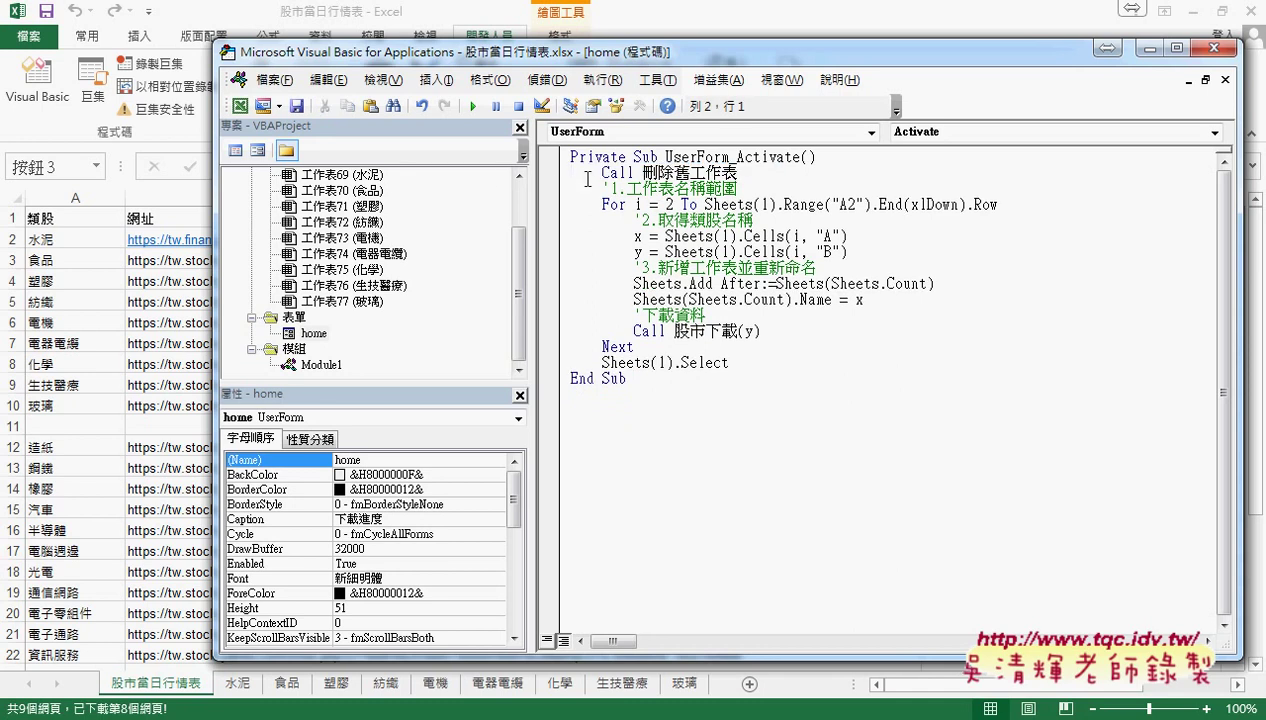
click(682, 172)
click(762, 331)
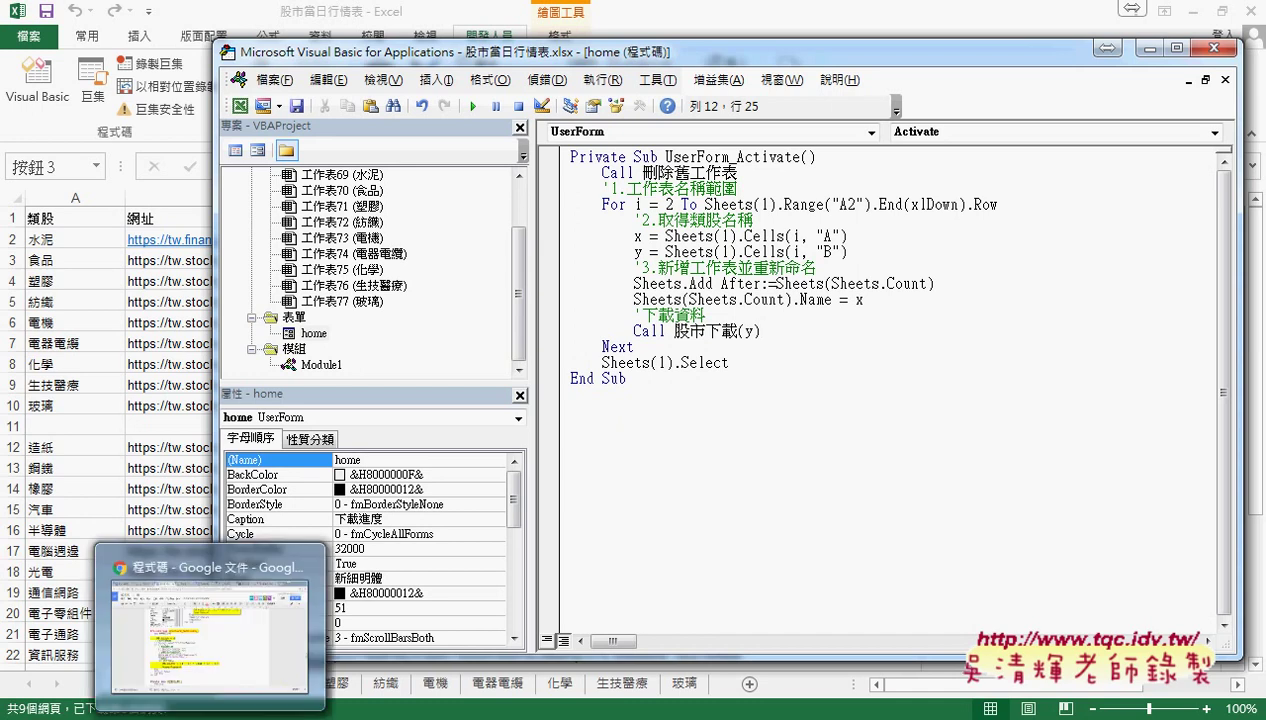
Switch to the Google Docs 程式碼 document and select the indented PB.Width = 0 line.
click(210, 615)
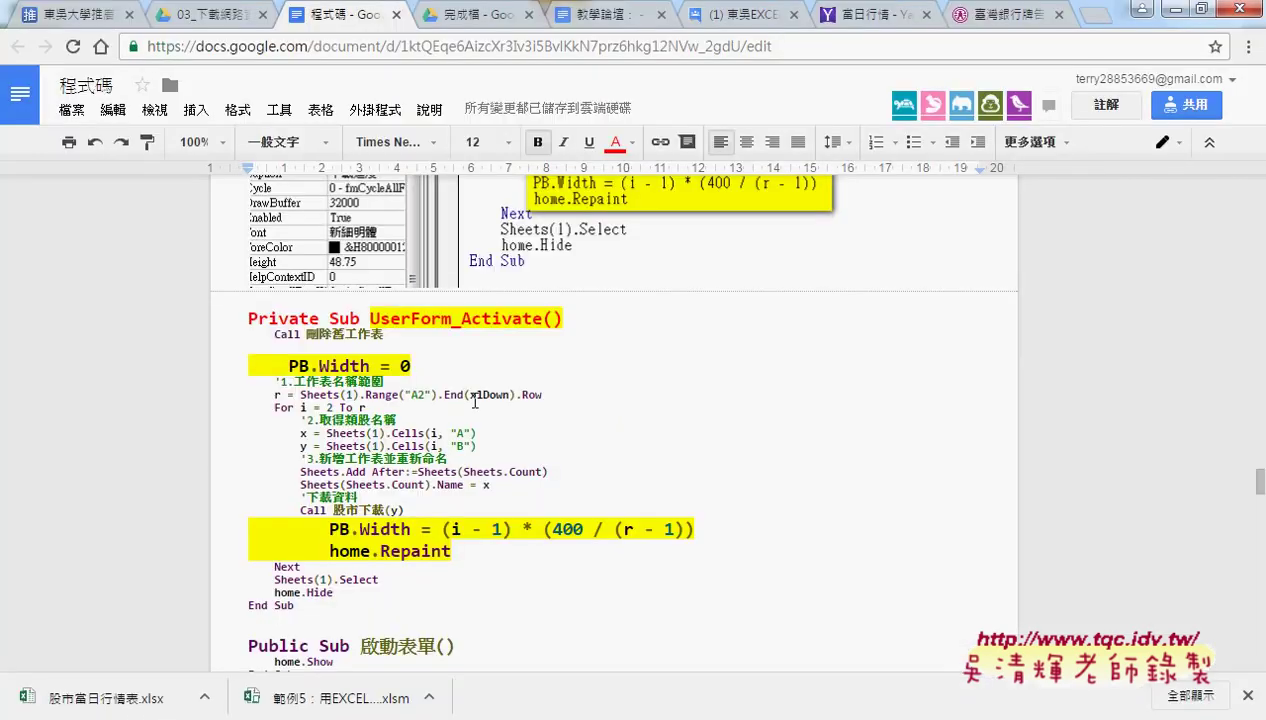
drag(408, 370, 424, 366)
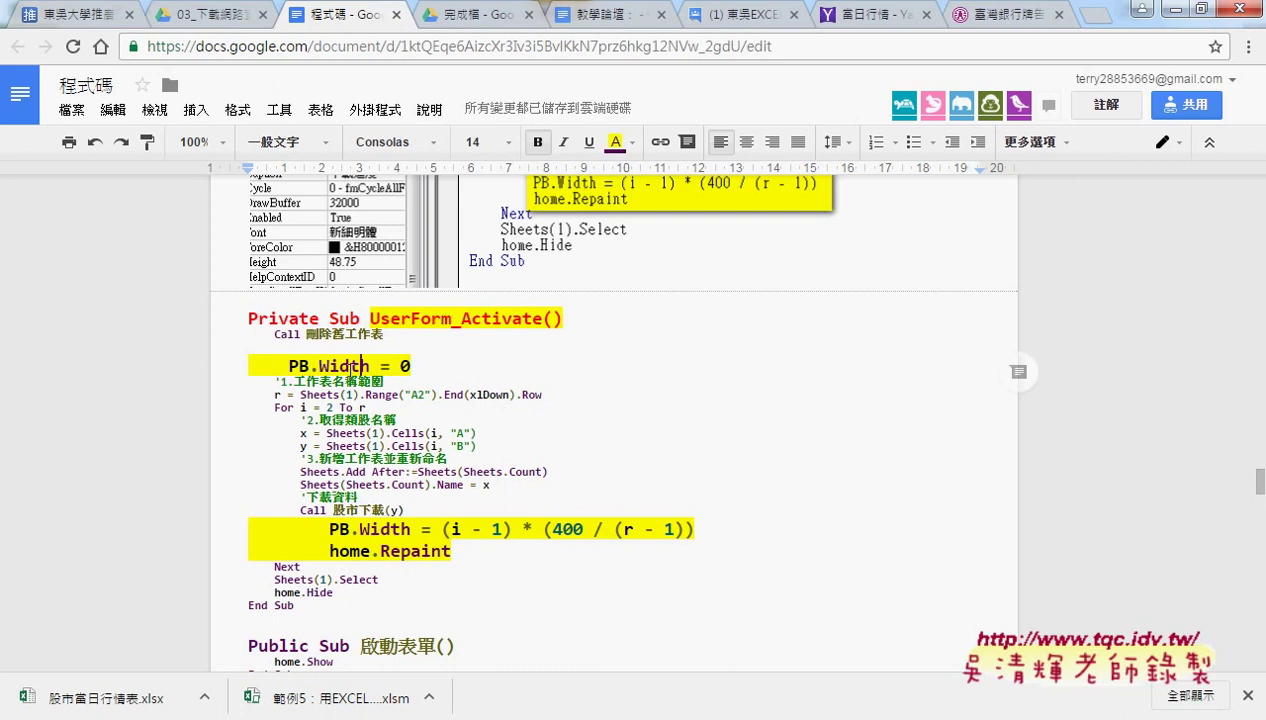
drag(241, 366, 428, 371)
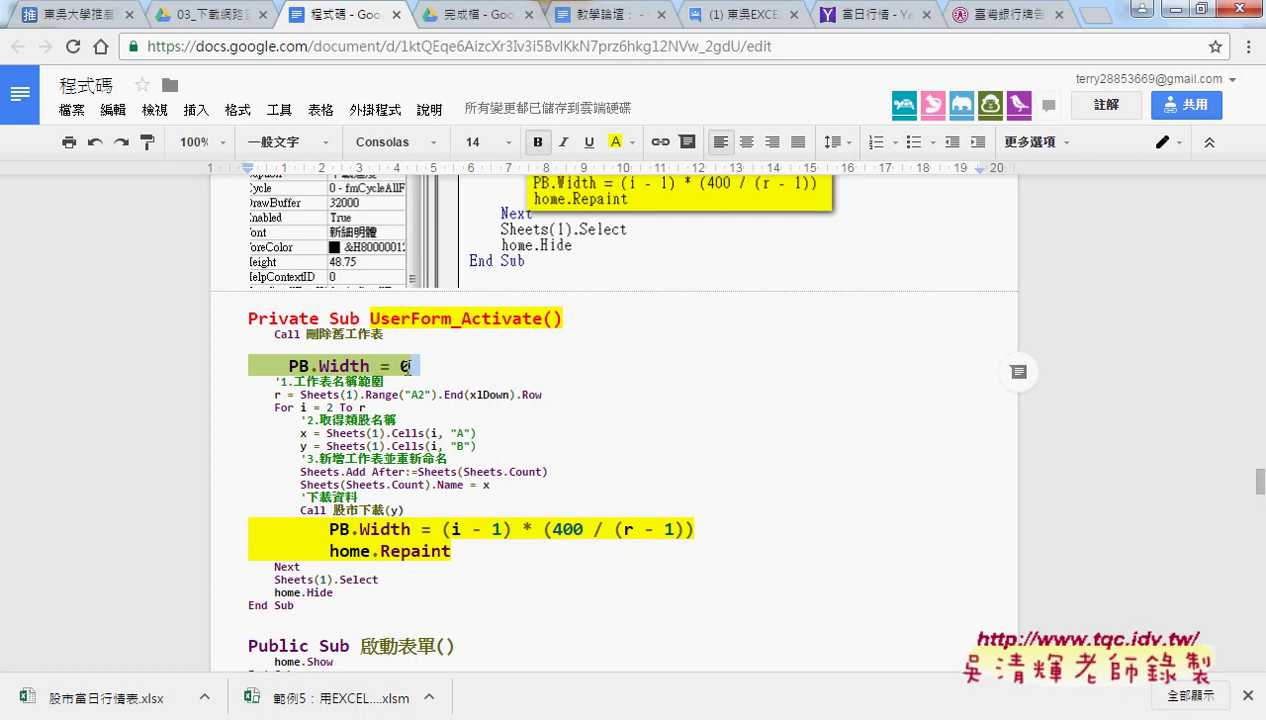
click(401, 367)
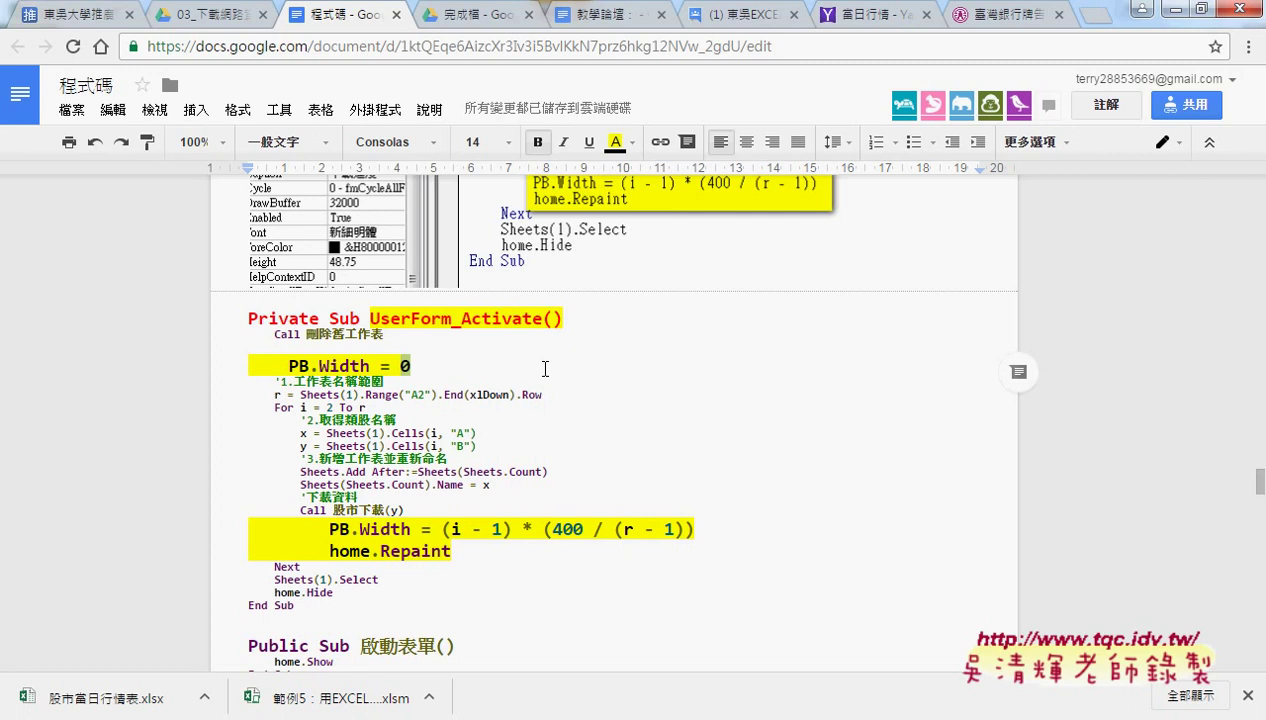
click(330, 333)
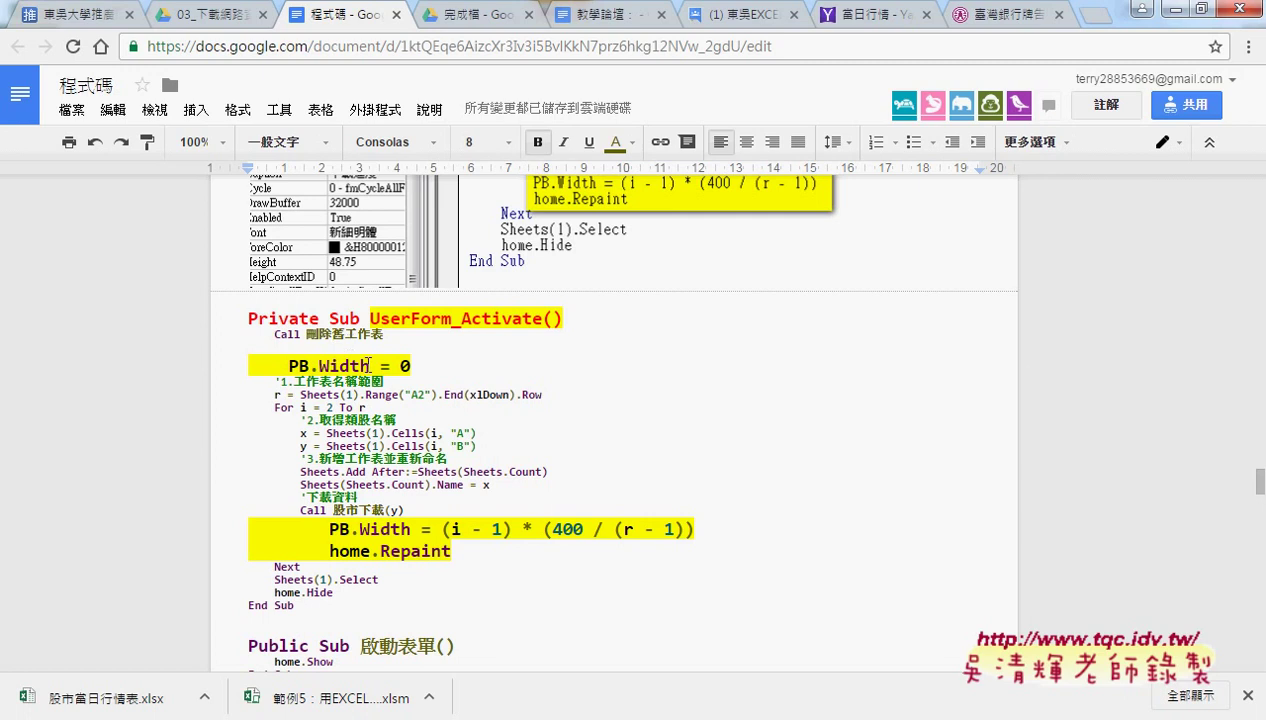
drag(409, 368, 288, 367)
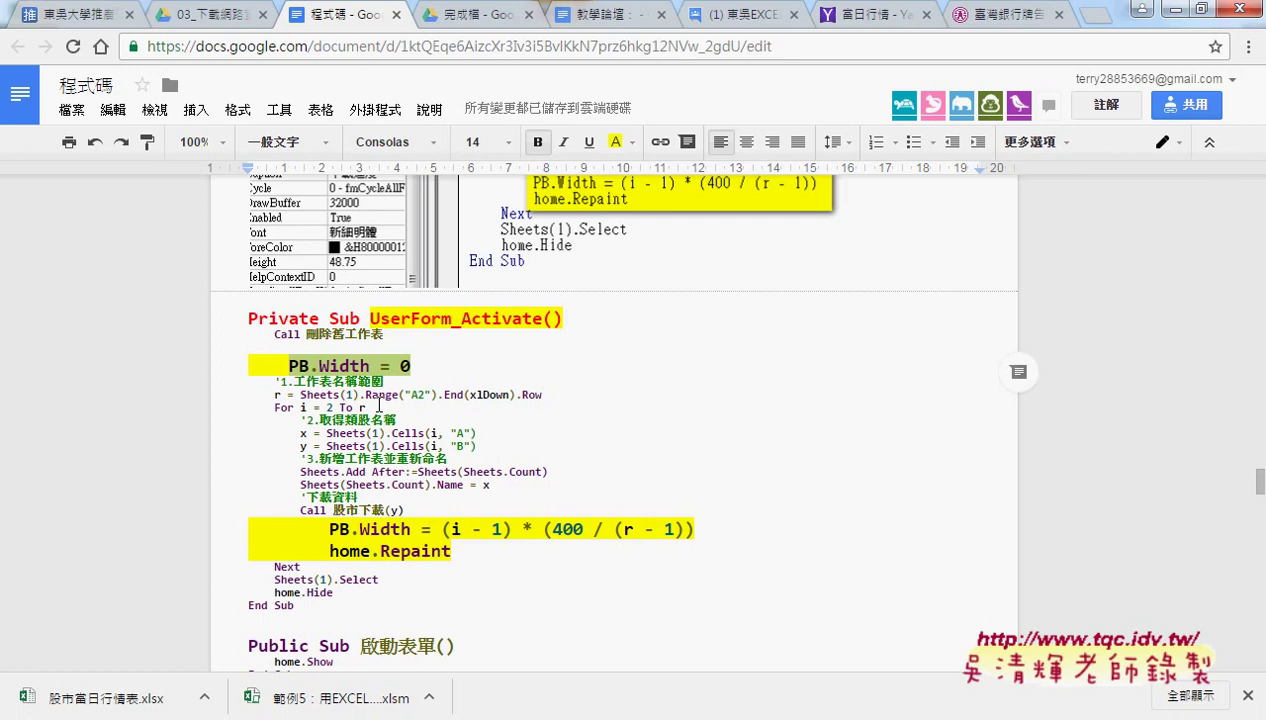
drag(411, 366, 250, 366)
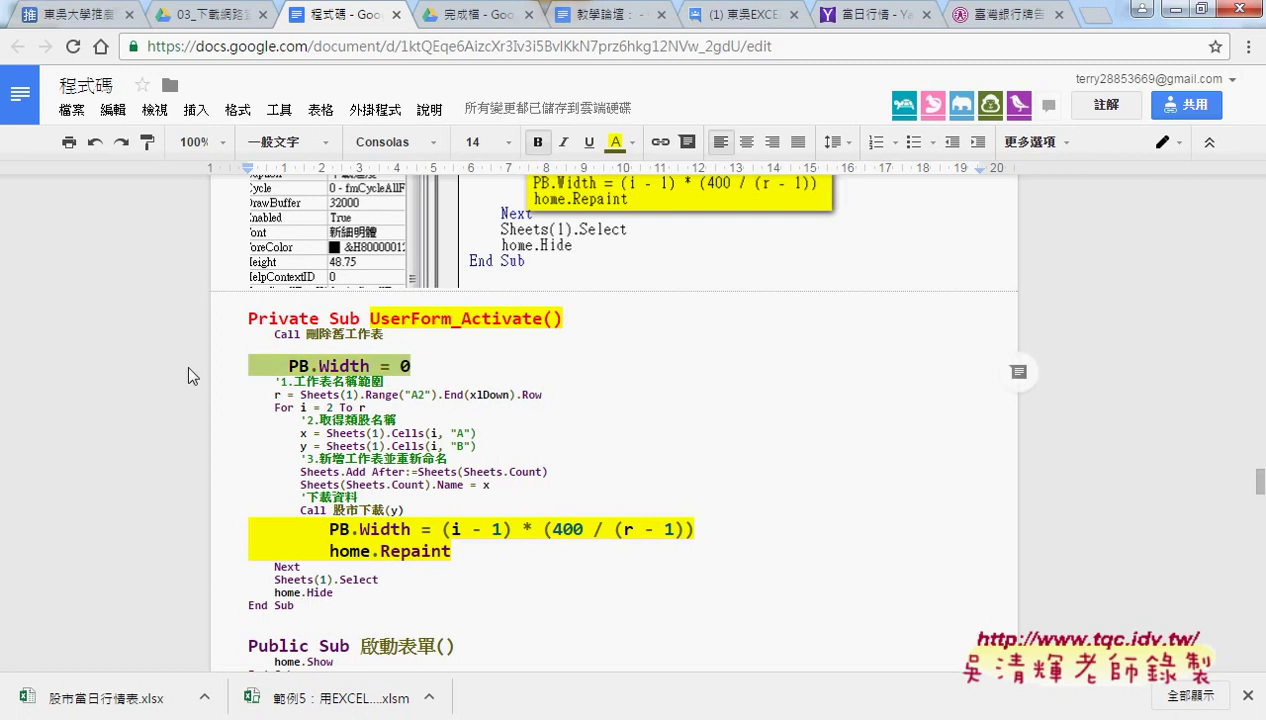
scroll(188, 372, down, 1)
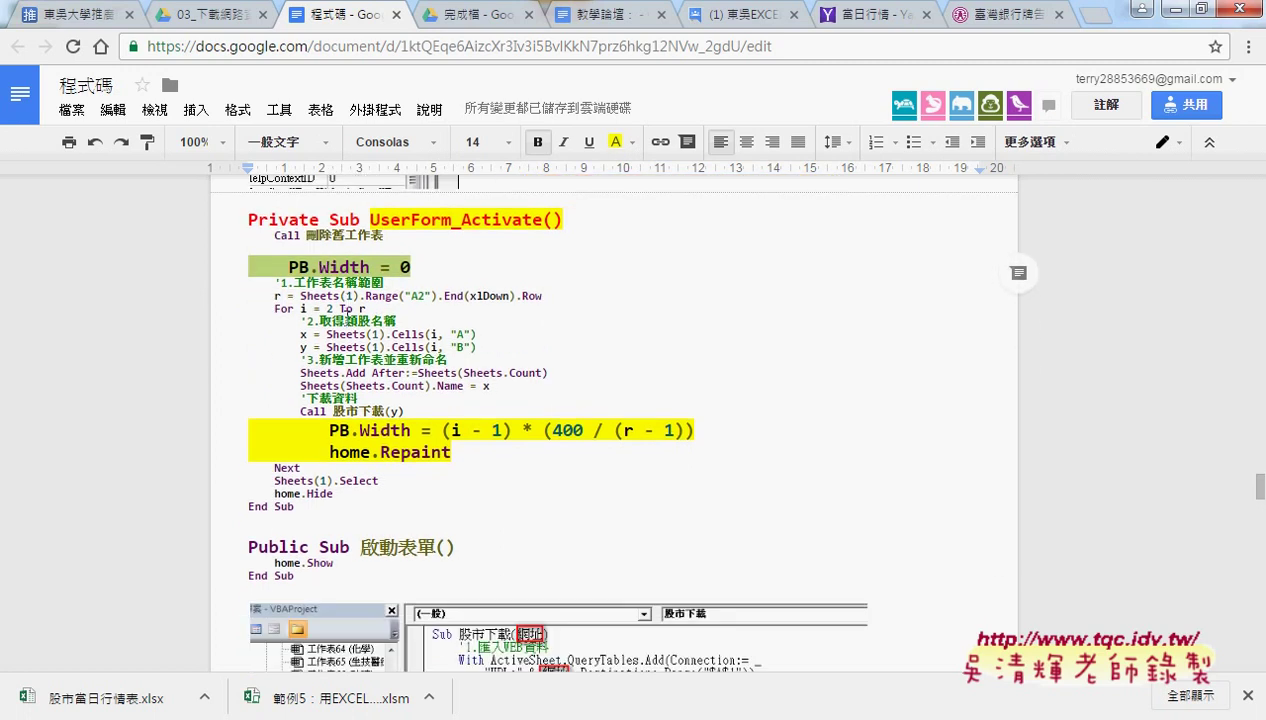
click(344, 312)
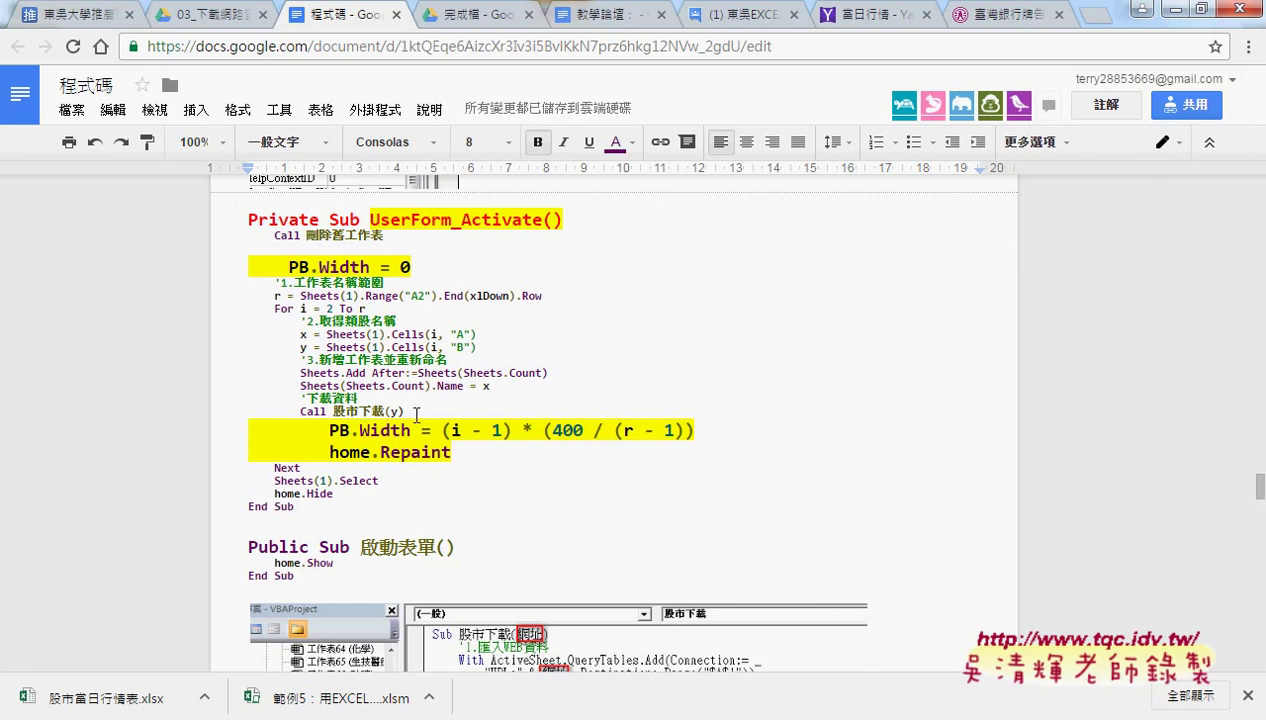
drag(416, 413, 298, 411)
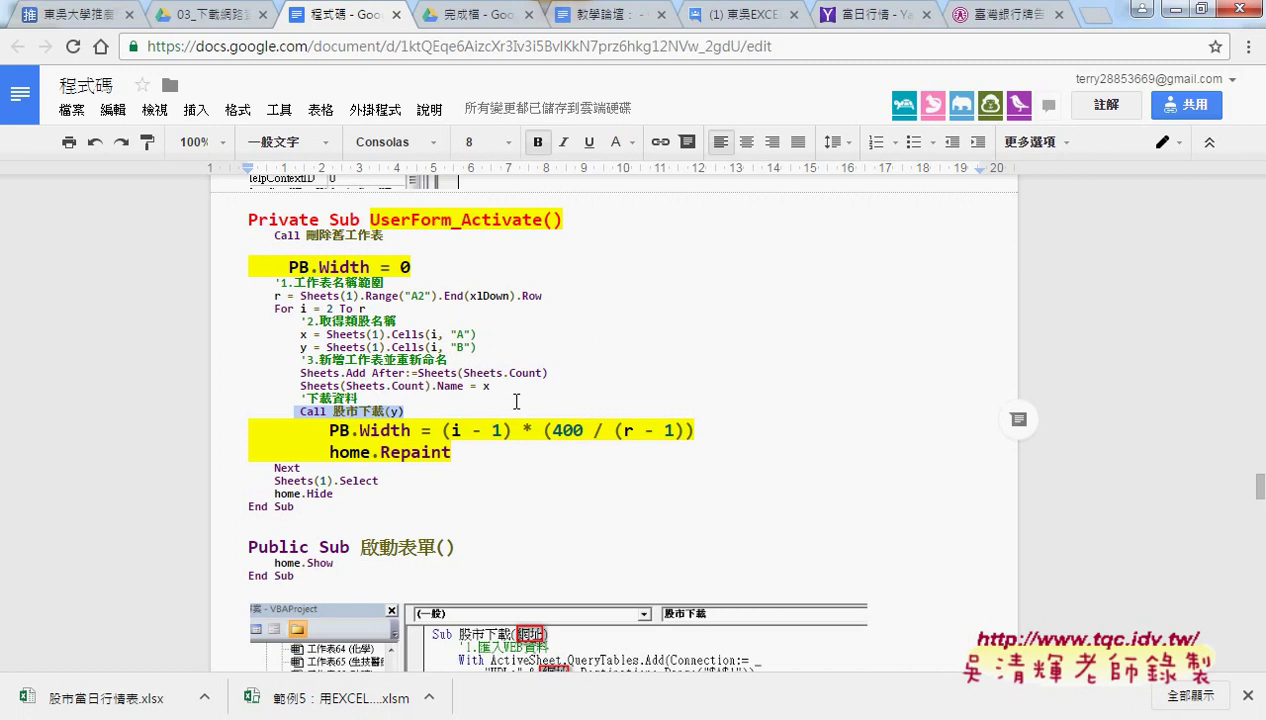
click(334, 410)
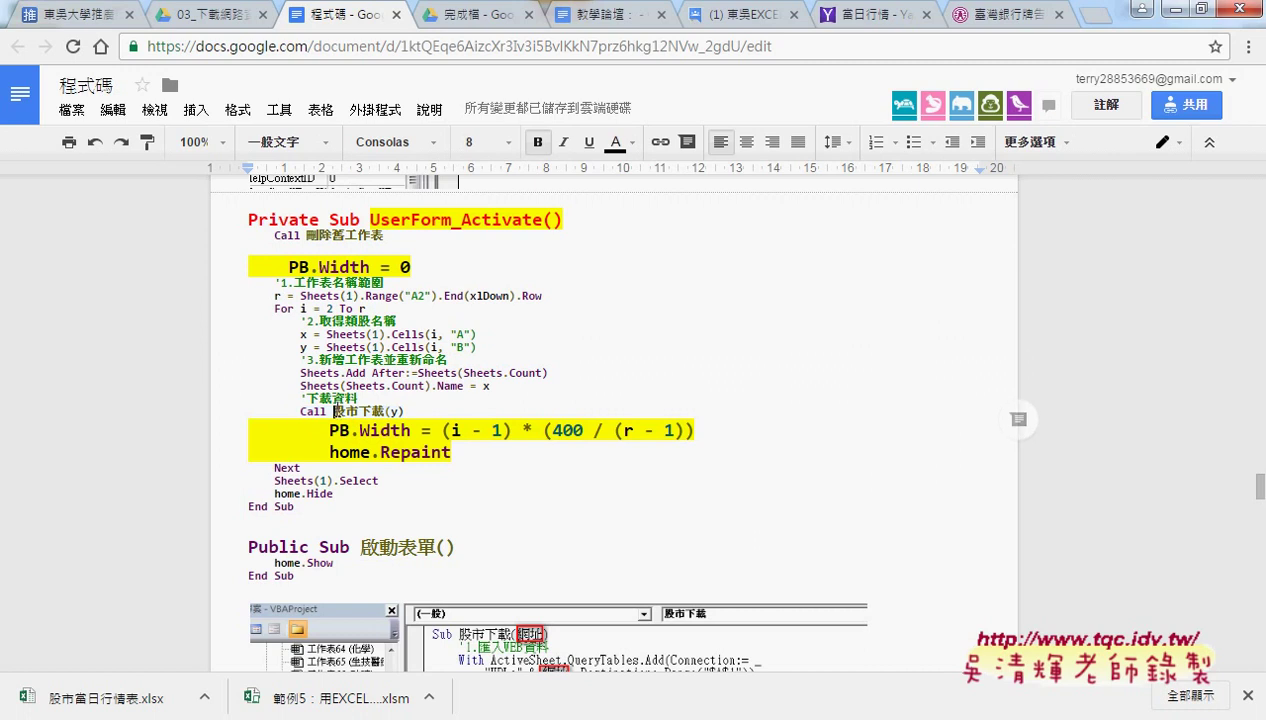
drag(334, 410, 404, 411)
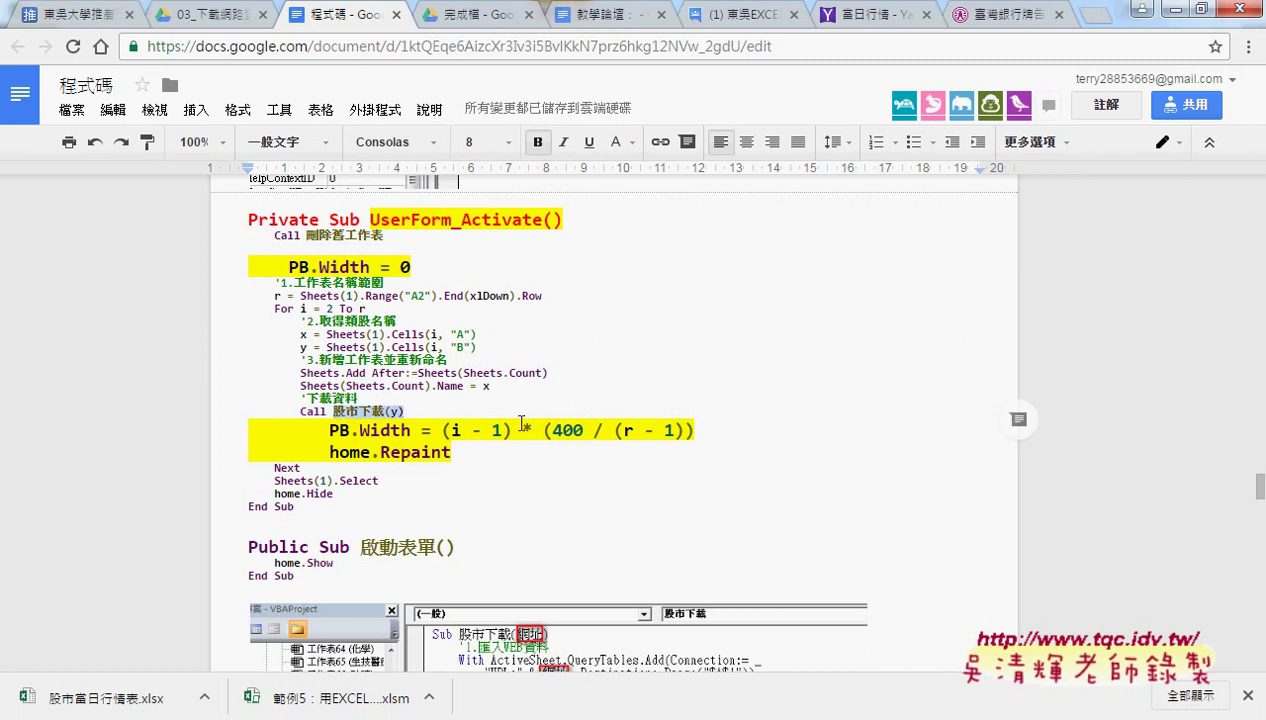
drag(329, 430, 412, 430)
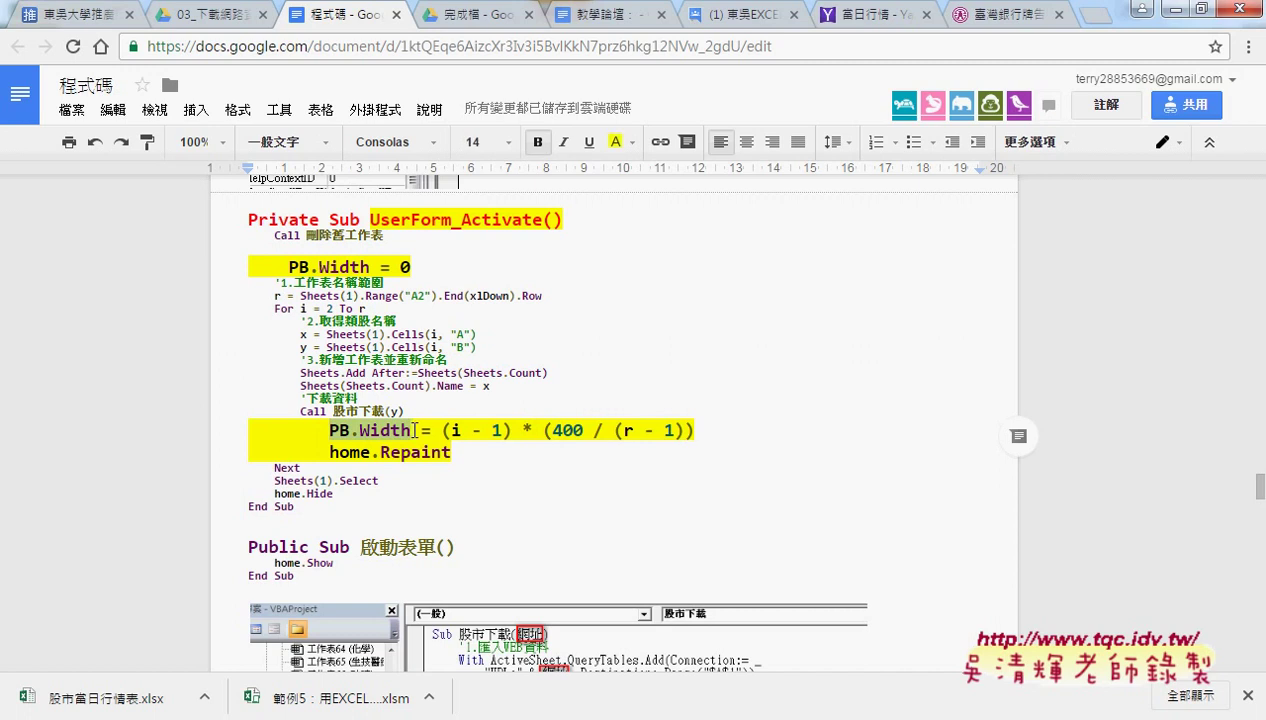
drag(552, 430, 582, 427)
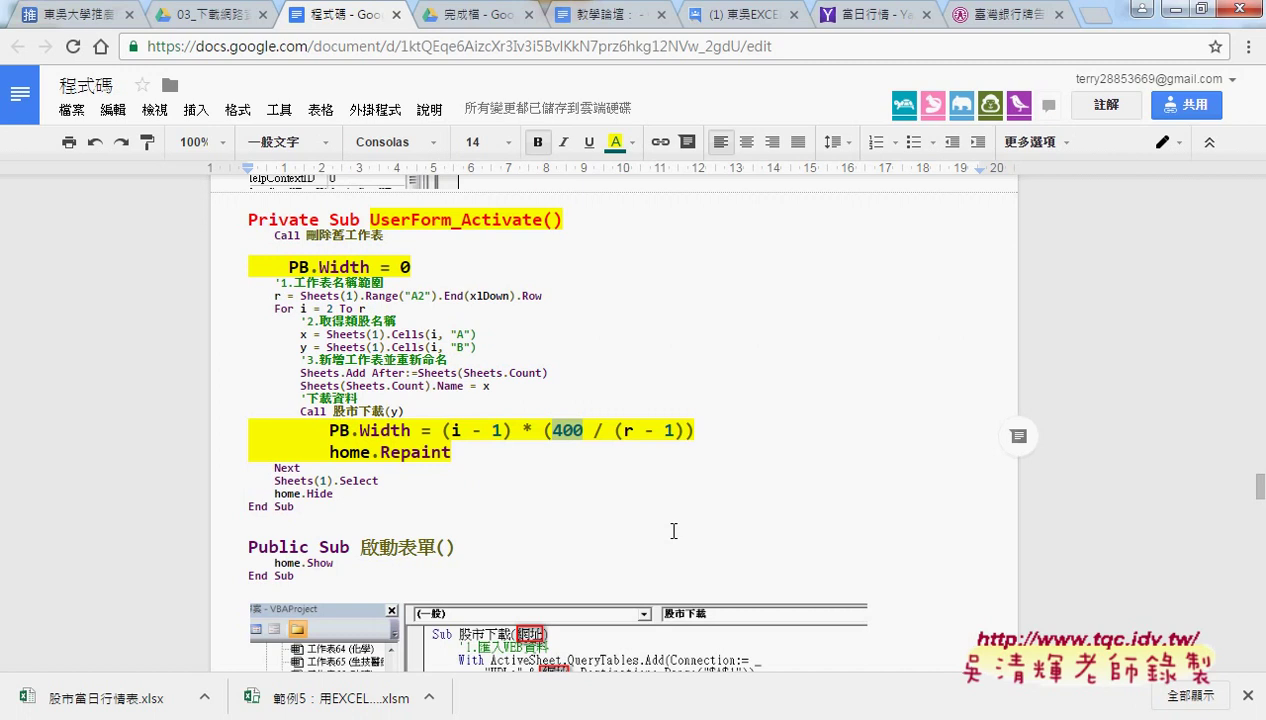
drag(622, 430, 666, 428)
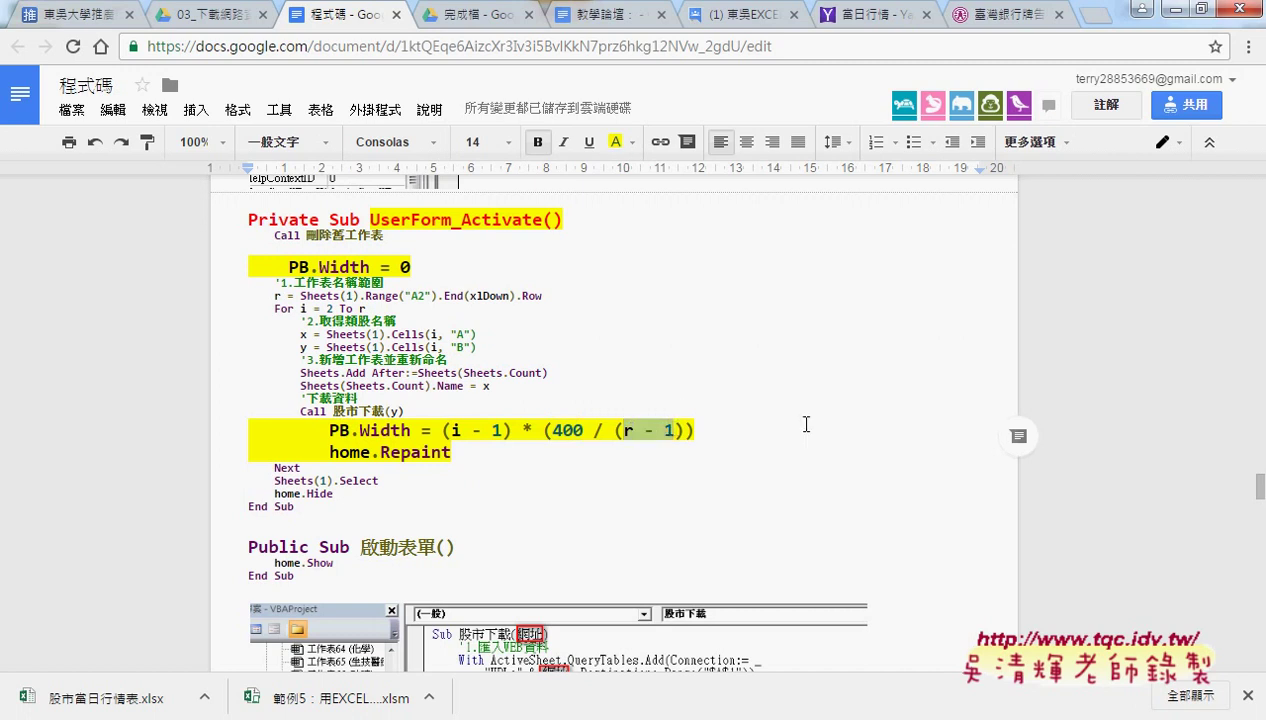
key(ctrl+2)
Strike the division sign, draw arrows, and note 33 over (r - 1) and 34 in red.
mouse_move(601, 408)
mouse_down()
mouse_move(584, 453)
mouse_move(640, 447)
mouse_up()
mouse_move(790, 316)
mouse_down()
mouse_move(788, 389)
mouse_move(800, 363)
mouse_up()
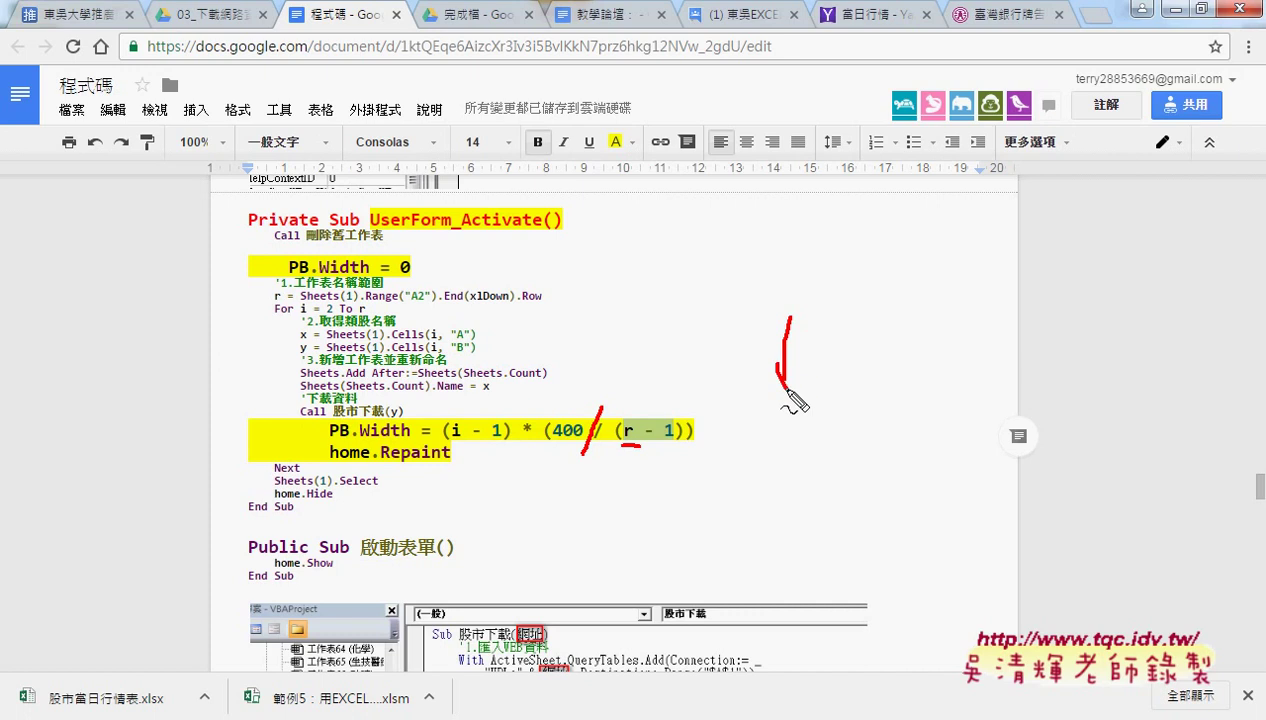
mouse_move(820, 408)
mouse_down()
mouse_move(838, 409)
mouse_move(824, 434)
mouse_move(882, 424)
mouse_move(872, 446)
mouse_up()
drag(662, 444, 676, 444)
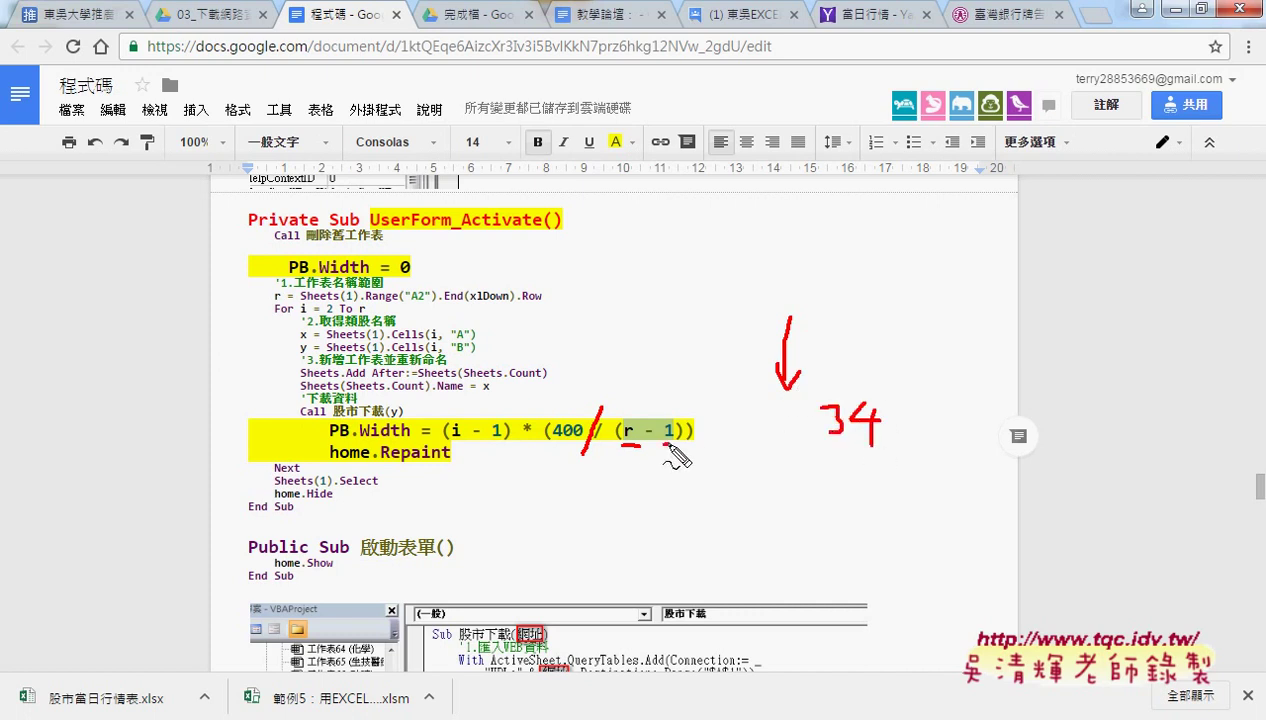
mouse_move(824, 313)
mouse_down()
mouse_move(853, 313)
mouse_move(823, 318)
mouse_up()
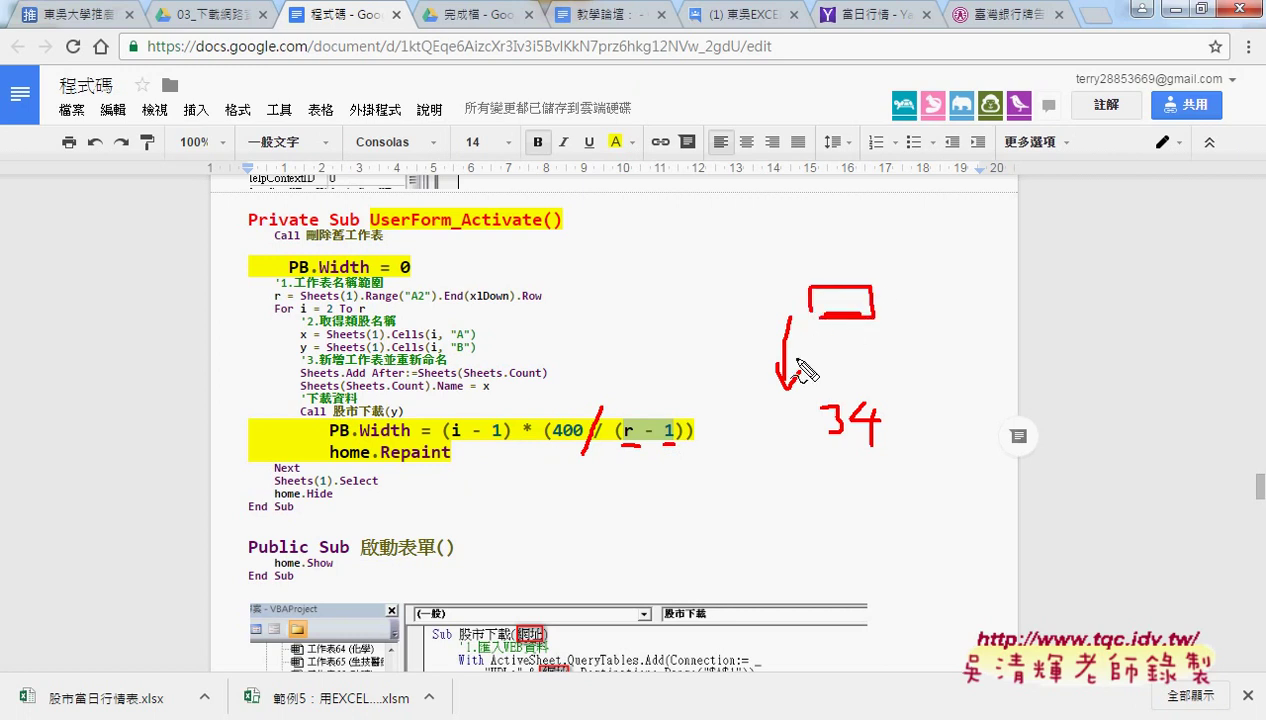
drag(828, 450, 877, 450)
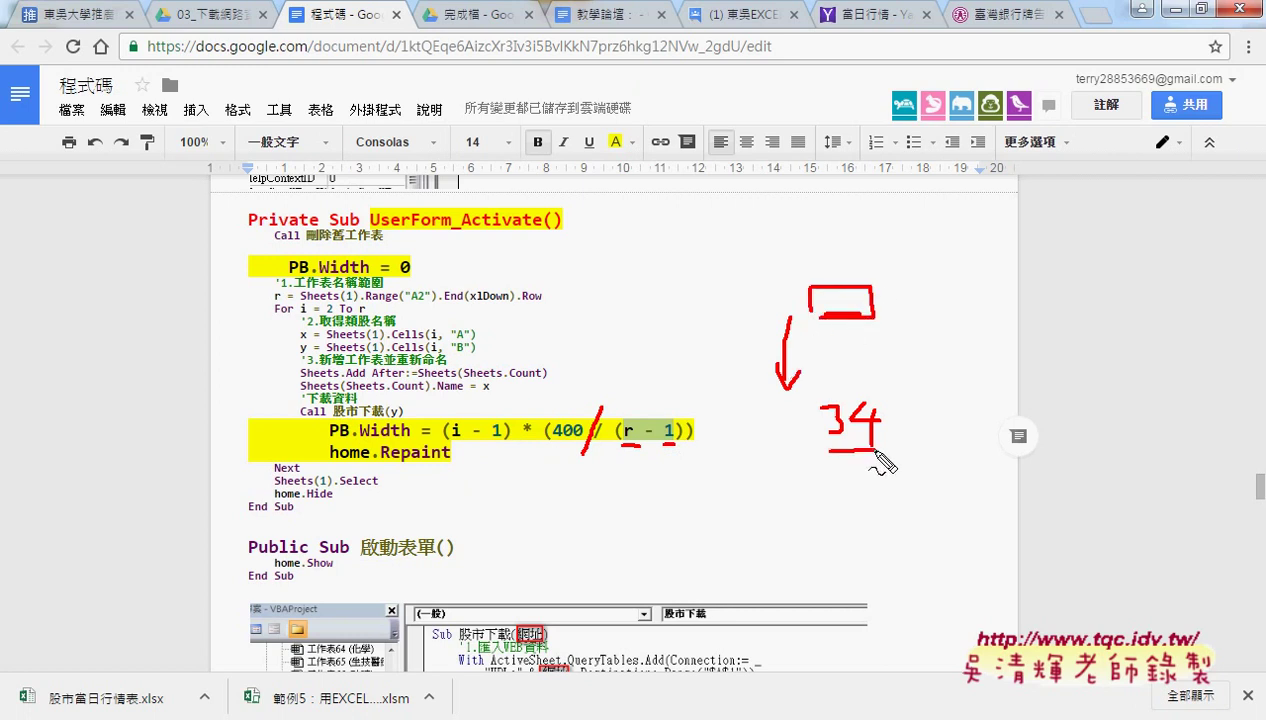
mouse_move(643, 393)
mouse_down()
mouse_move(644, 413)
mouse_move(663, 413)
mouse_up()
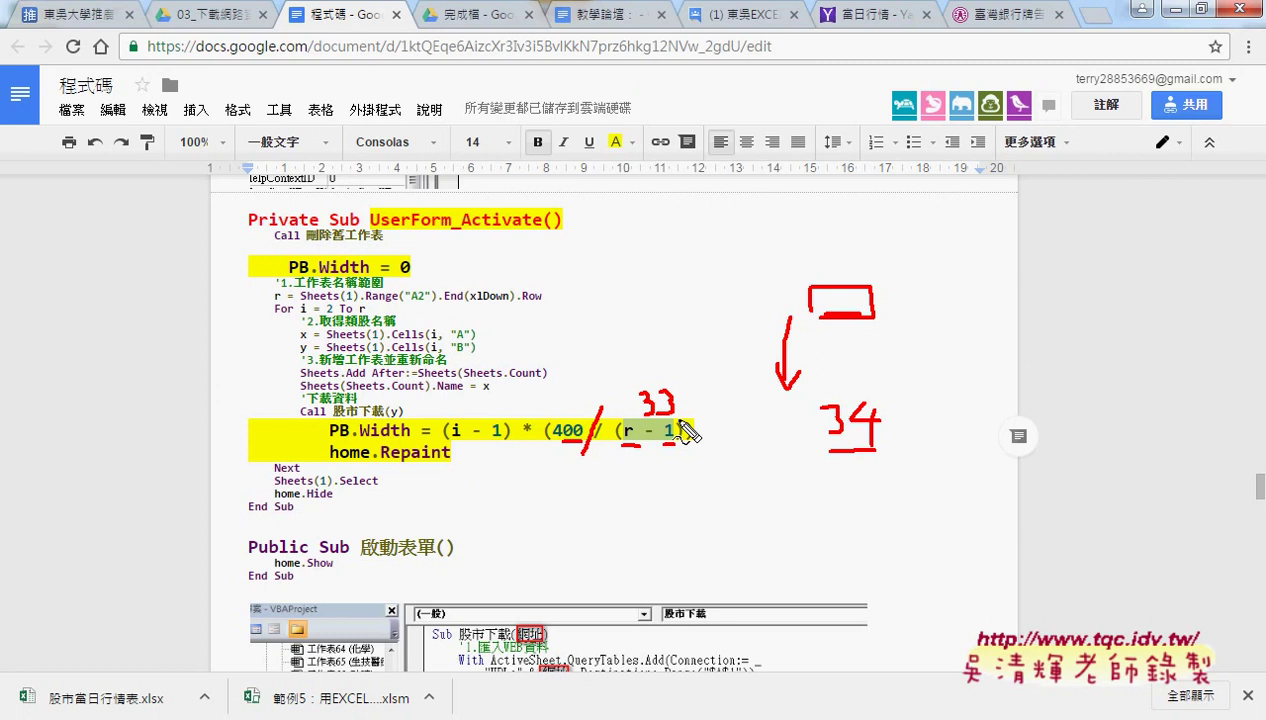
Mark the multiplication sign and underline i = 2, the - 1 in (i - 1), and .Repaint.
drag(522, 427, 528, 441)
drag(300, 314, 336, 313)
drag(483, 438, 510, 438)
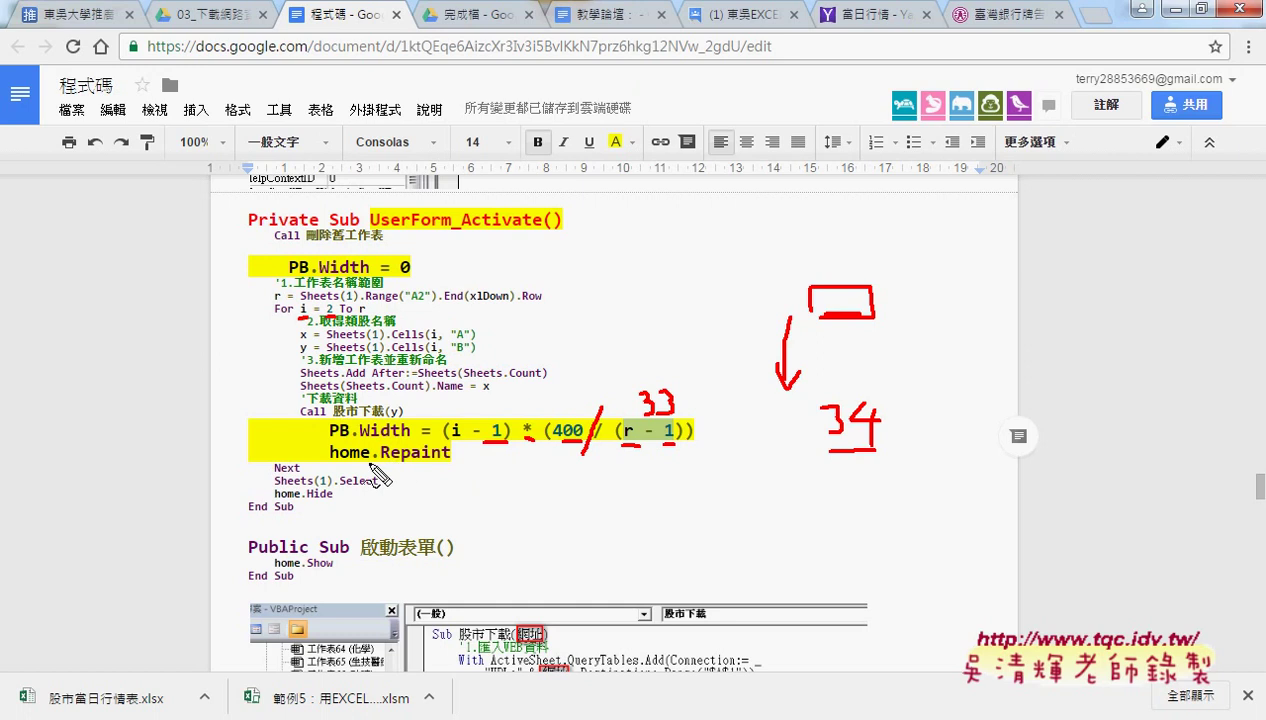
drag(372, 462, 440, 462)
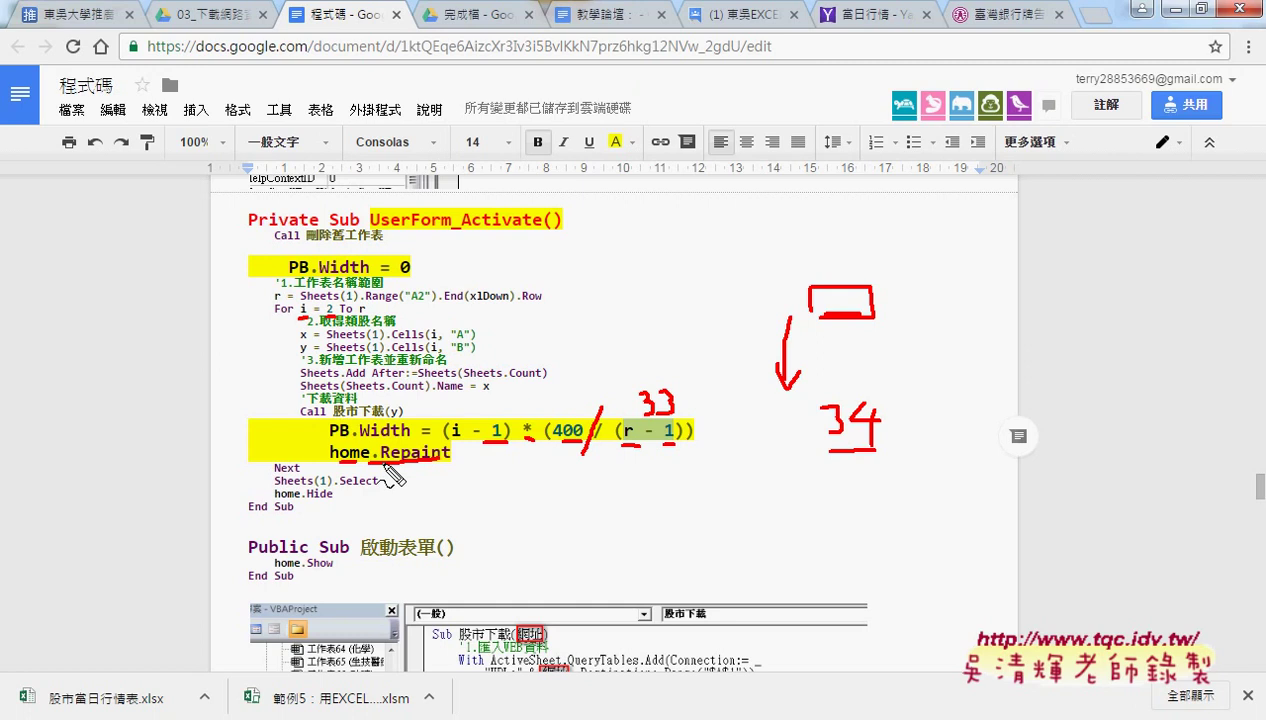
Clear the red pen marks and make home.Hide 14-point with a yellow highlight.
key(Escape)
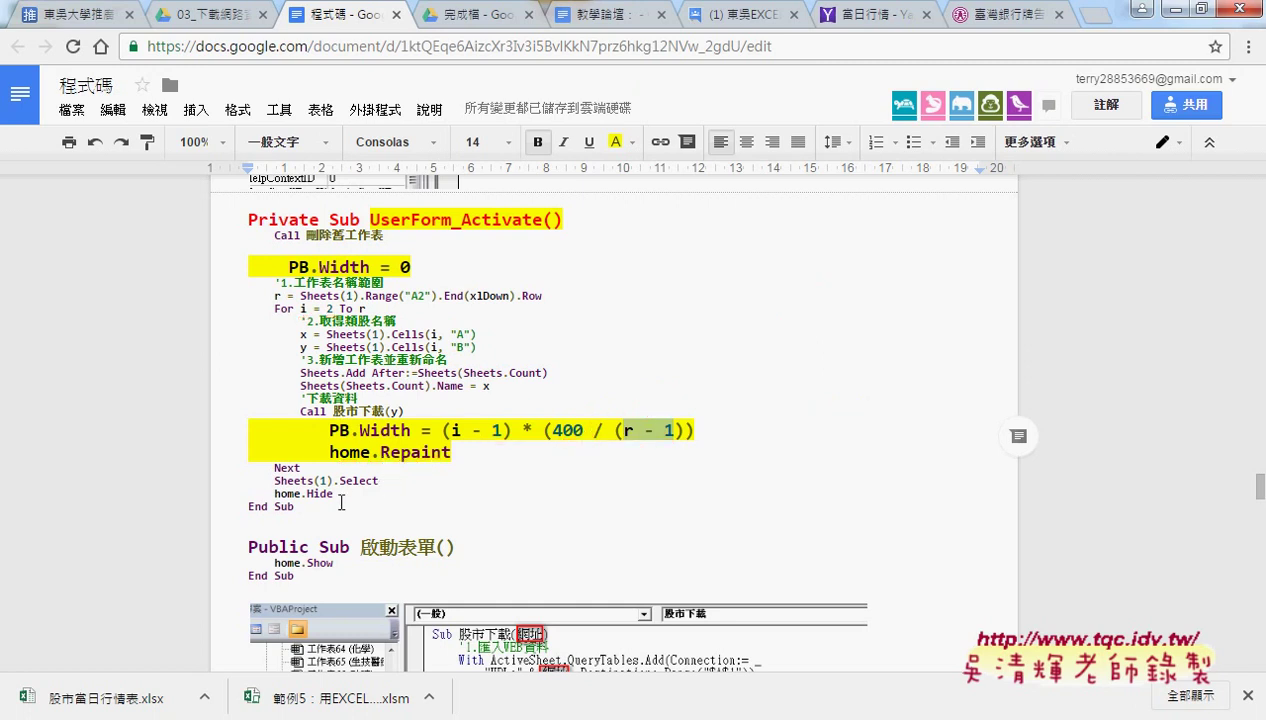
drag(334, 494, 275, 494)
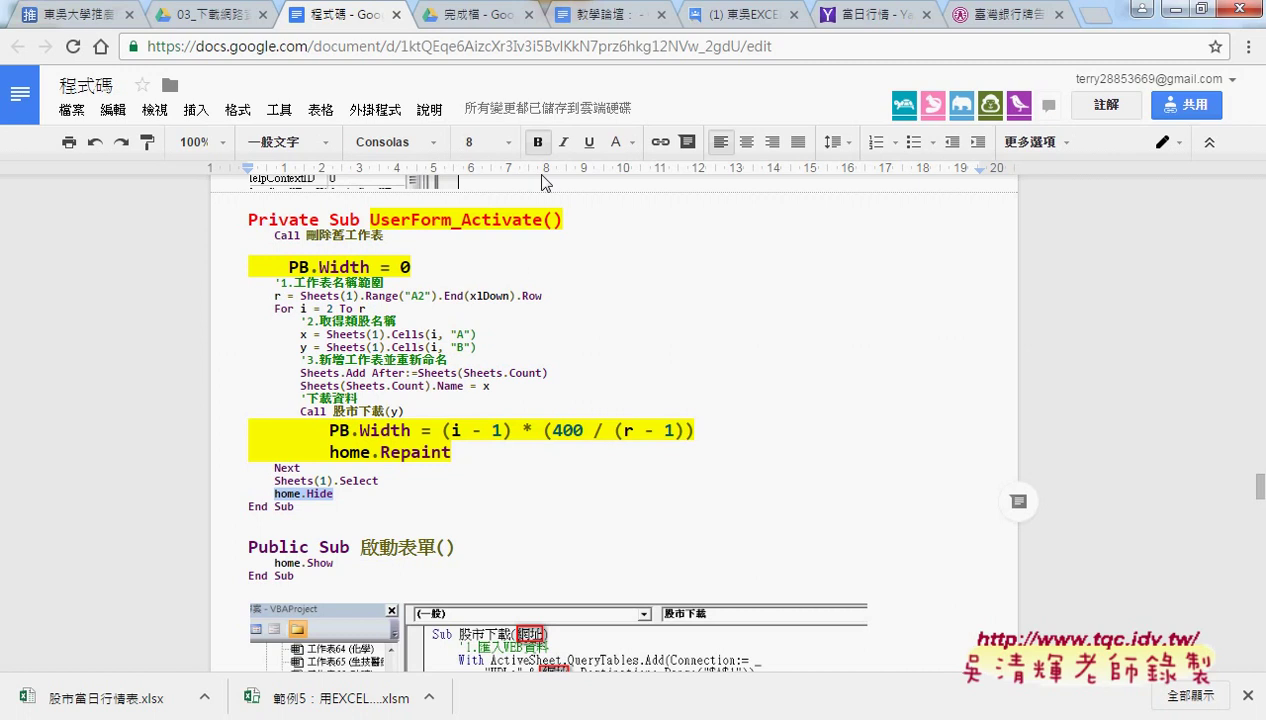
click(508, 142)
click(503, 309)
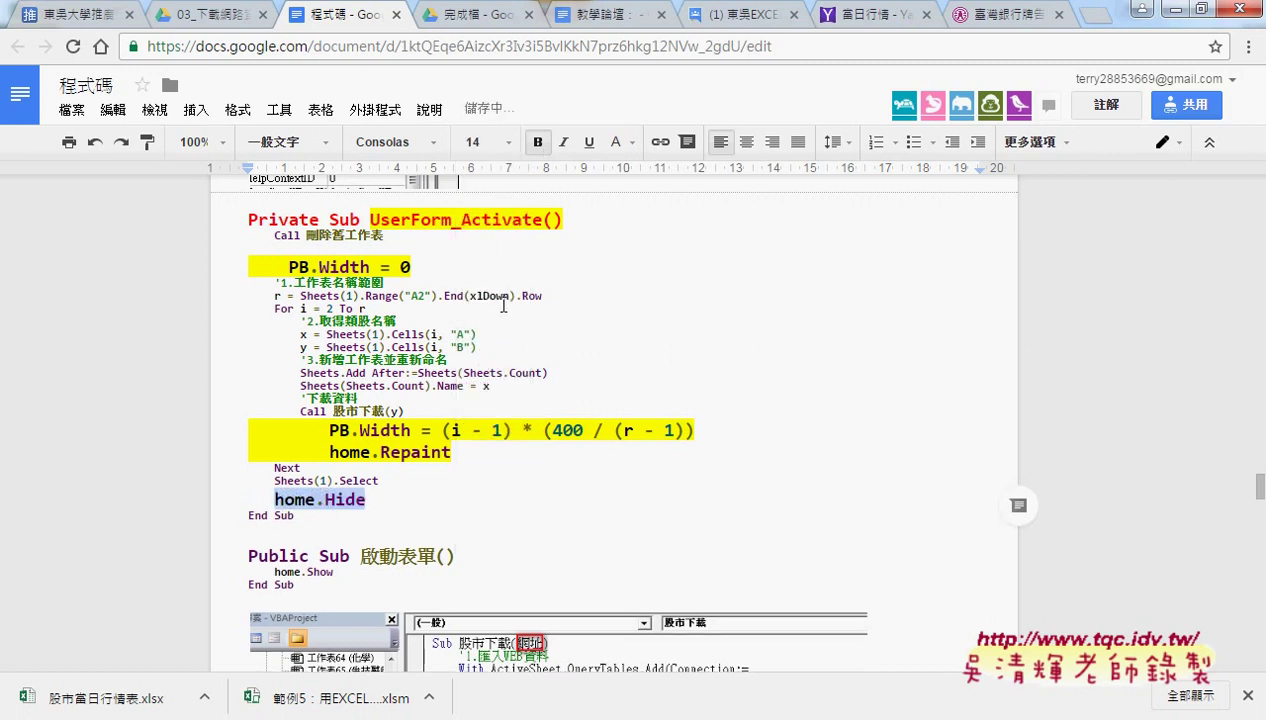
click(627, 150)
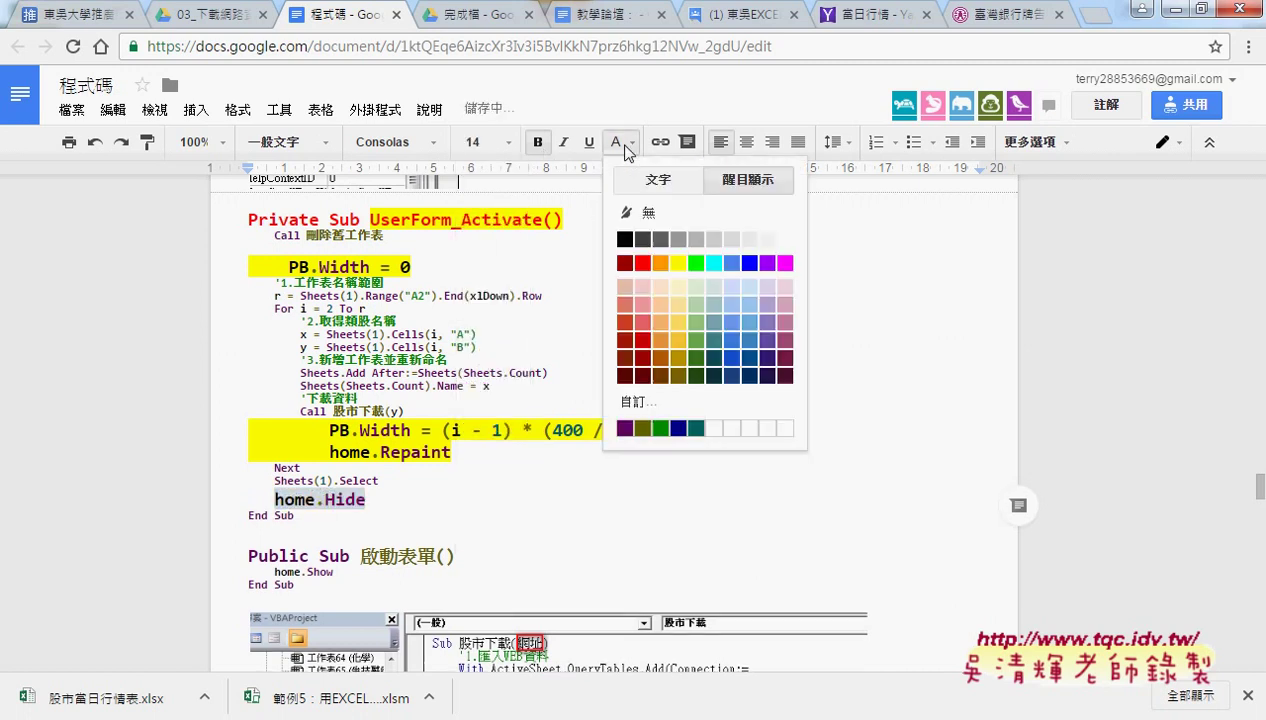
click(678, 263)
click(353, 262)
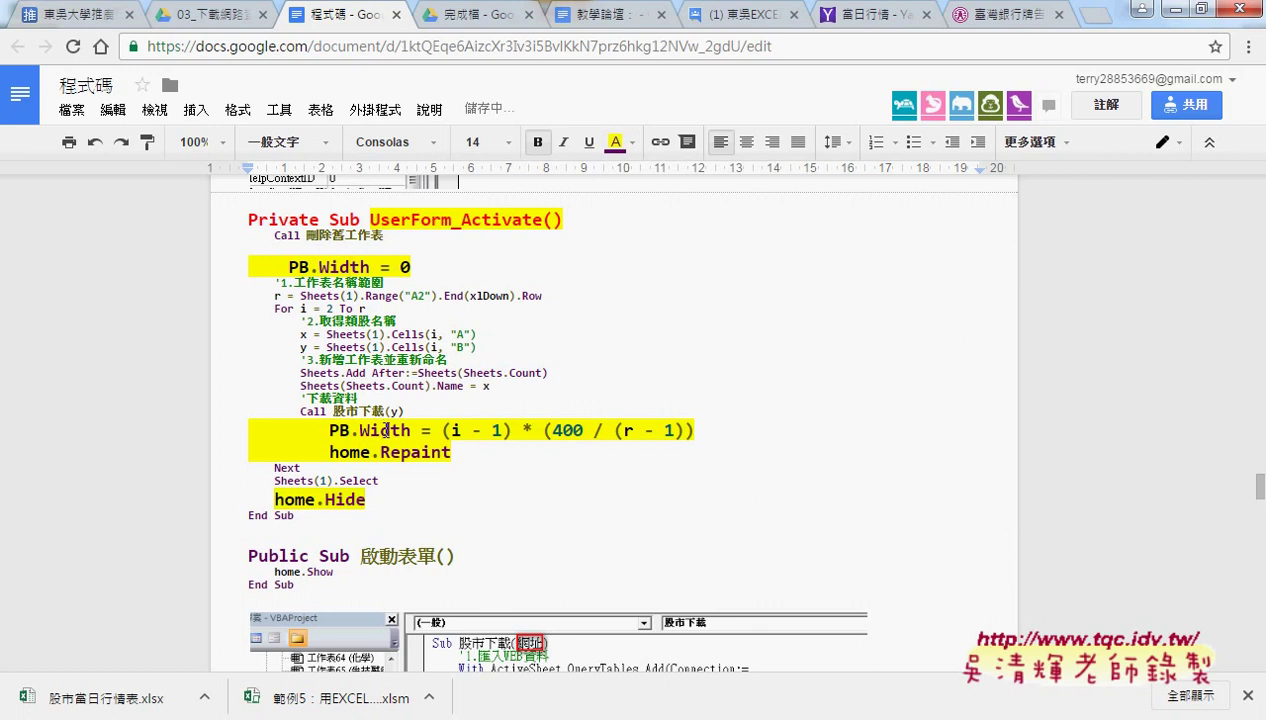
click(332, 500)
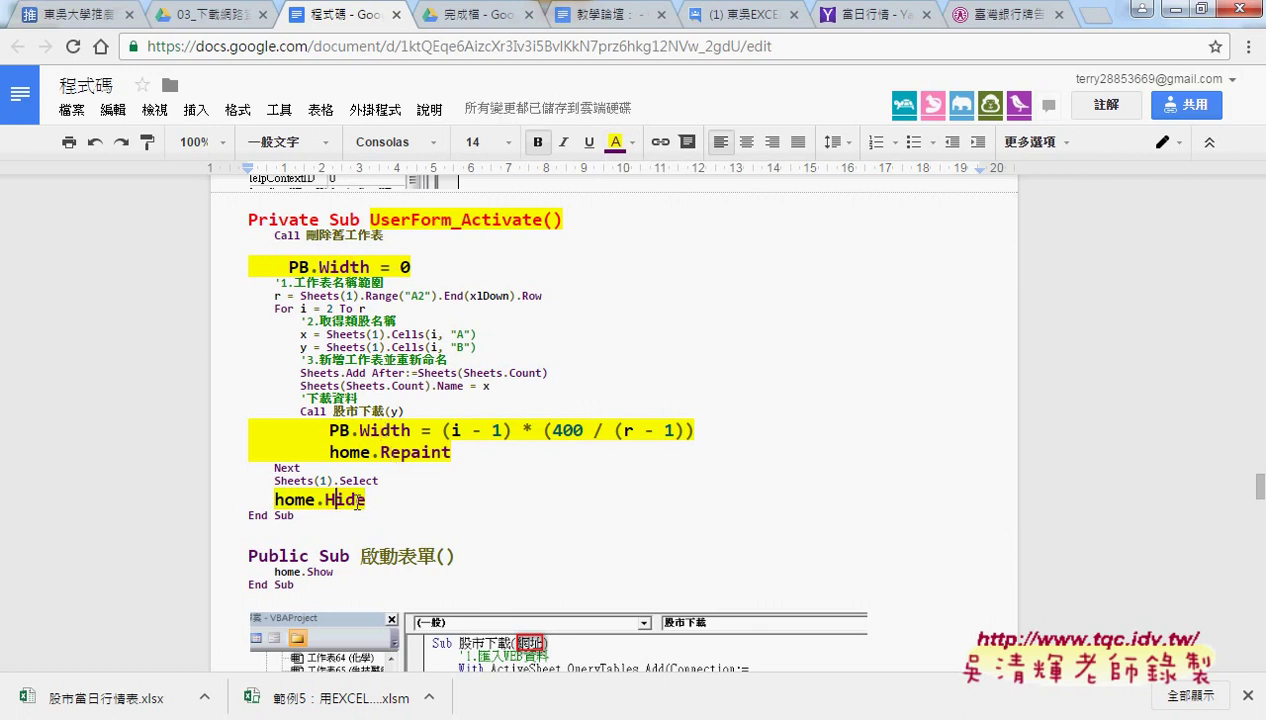